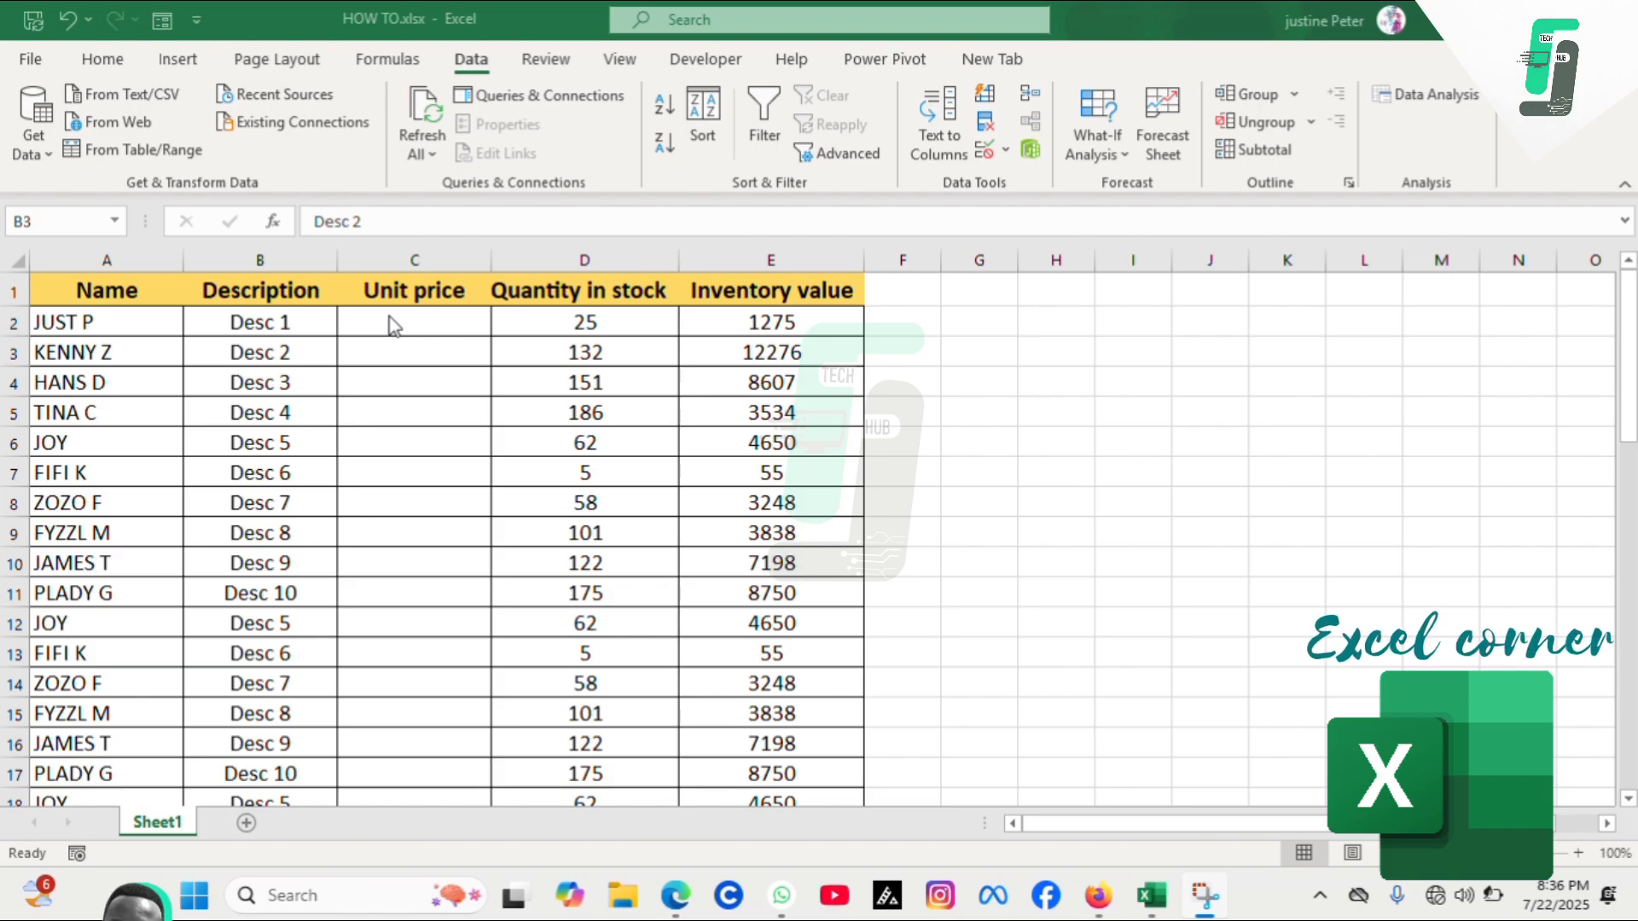
Enter unit prices 25, 26 and 22 for the first three products in the Unit price column
left_click(389, 316)
left_click(389, 316)
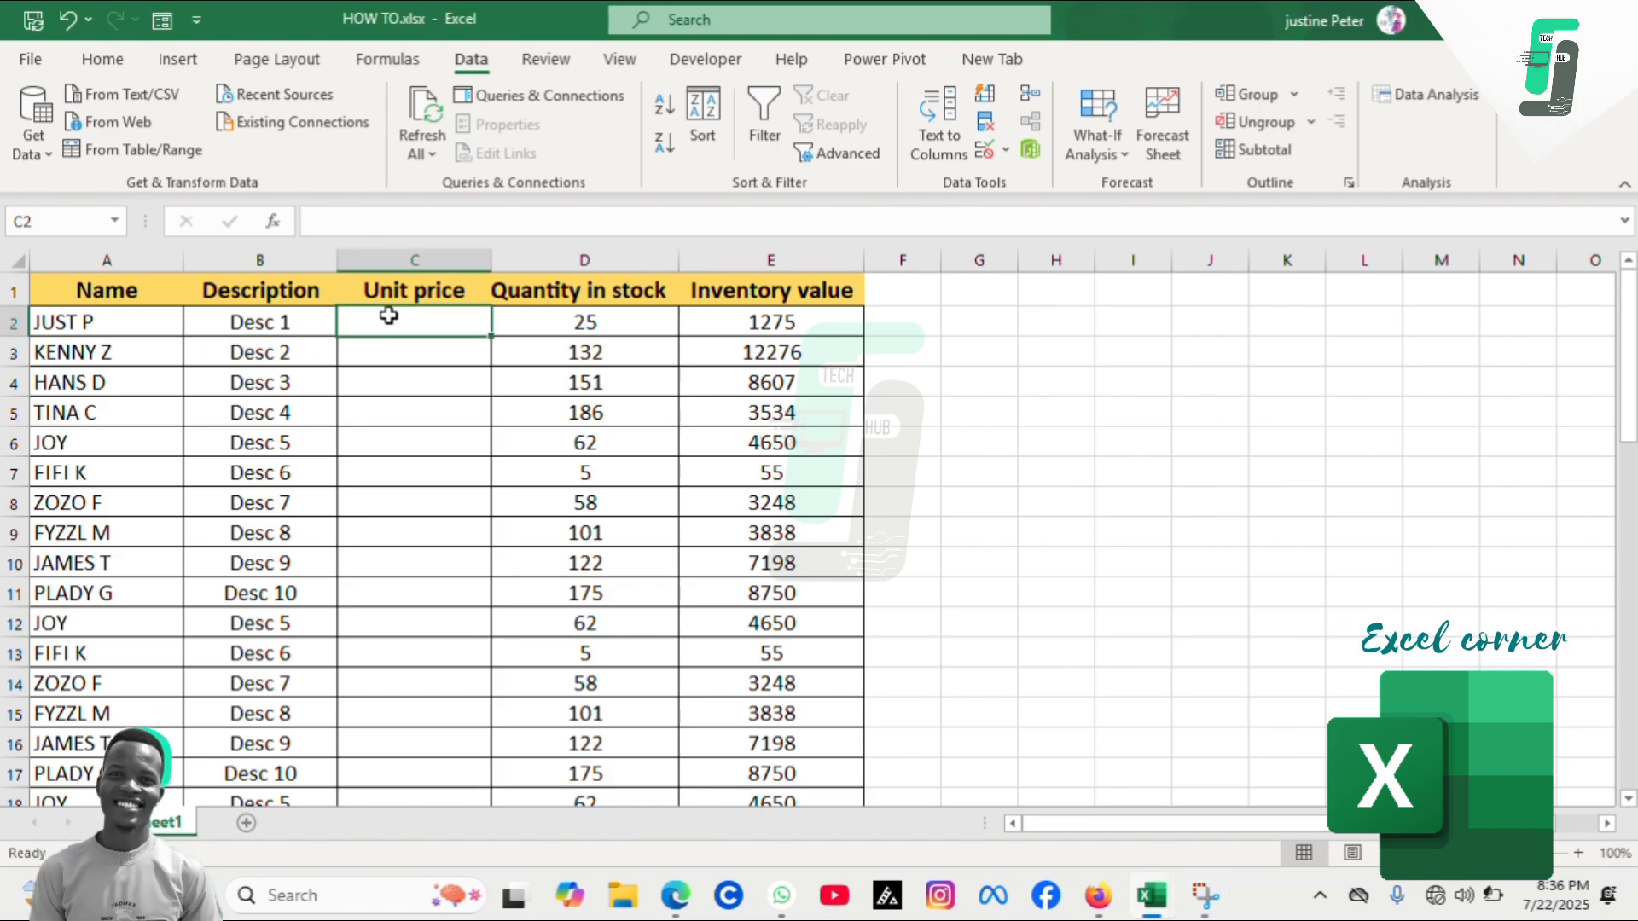
type("2")
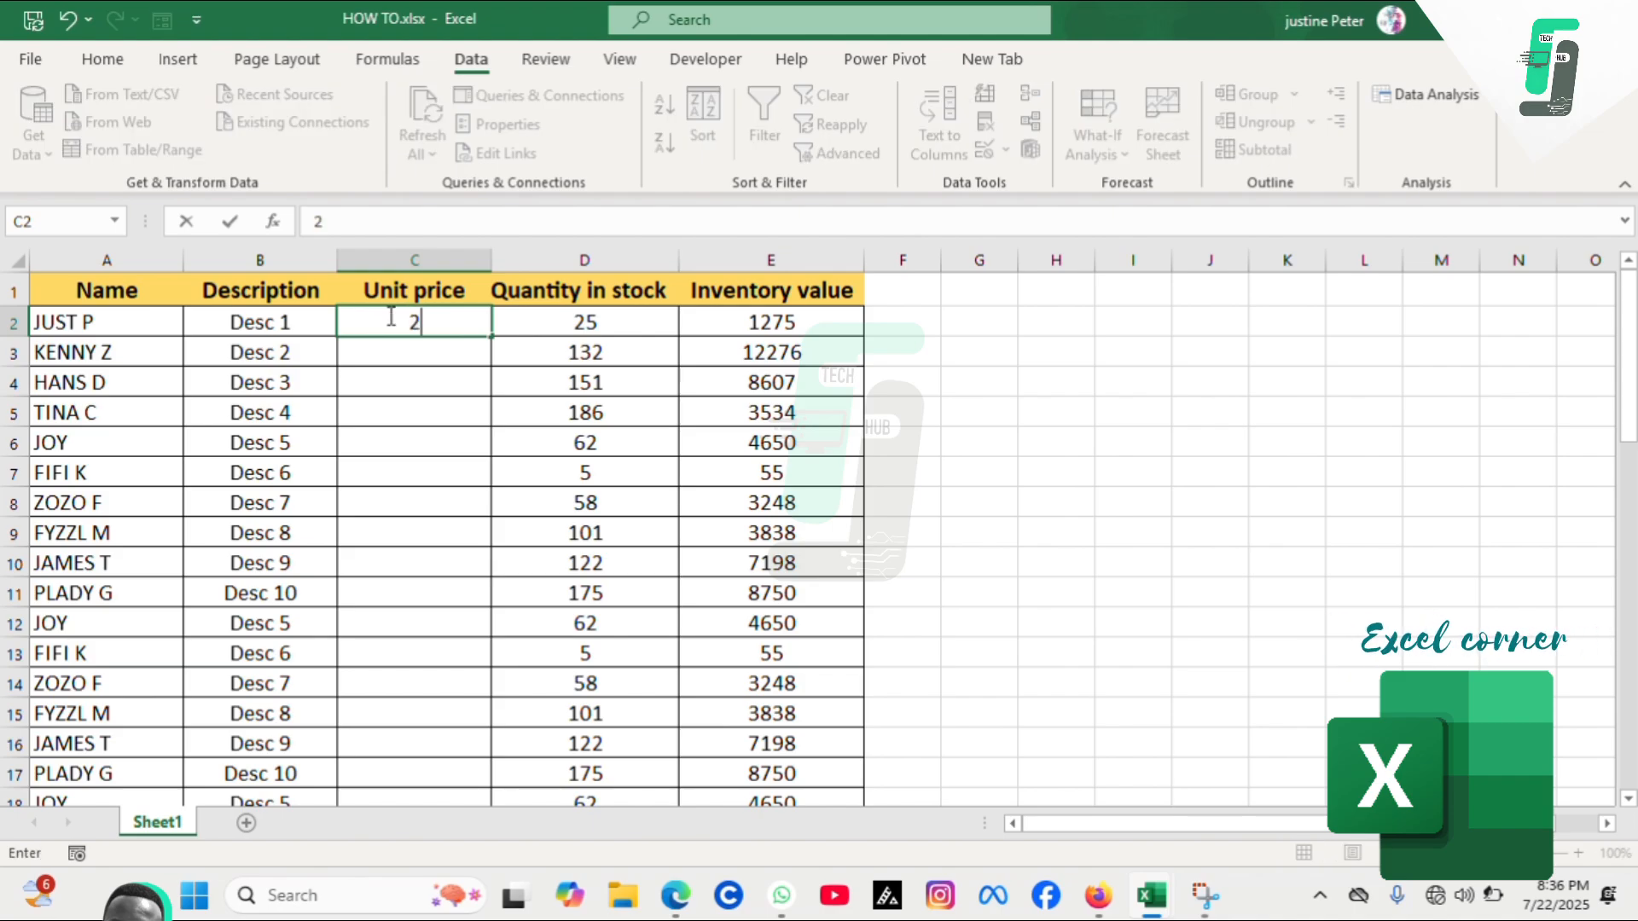
type("5")
key("Return")
type("26")
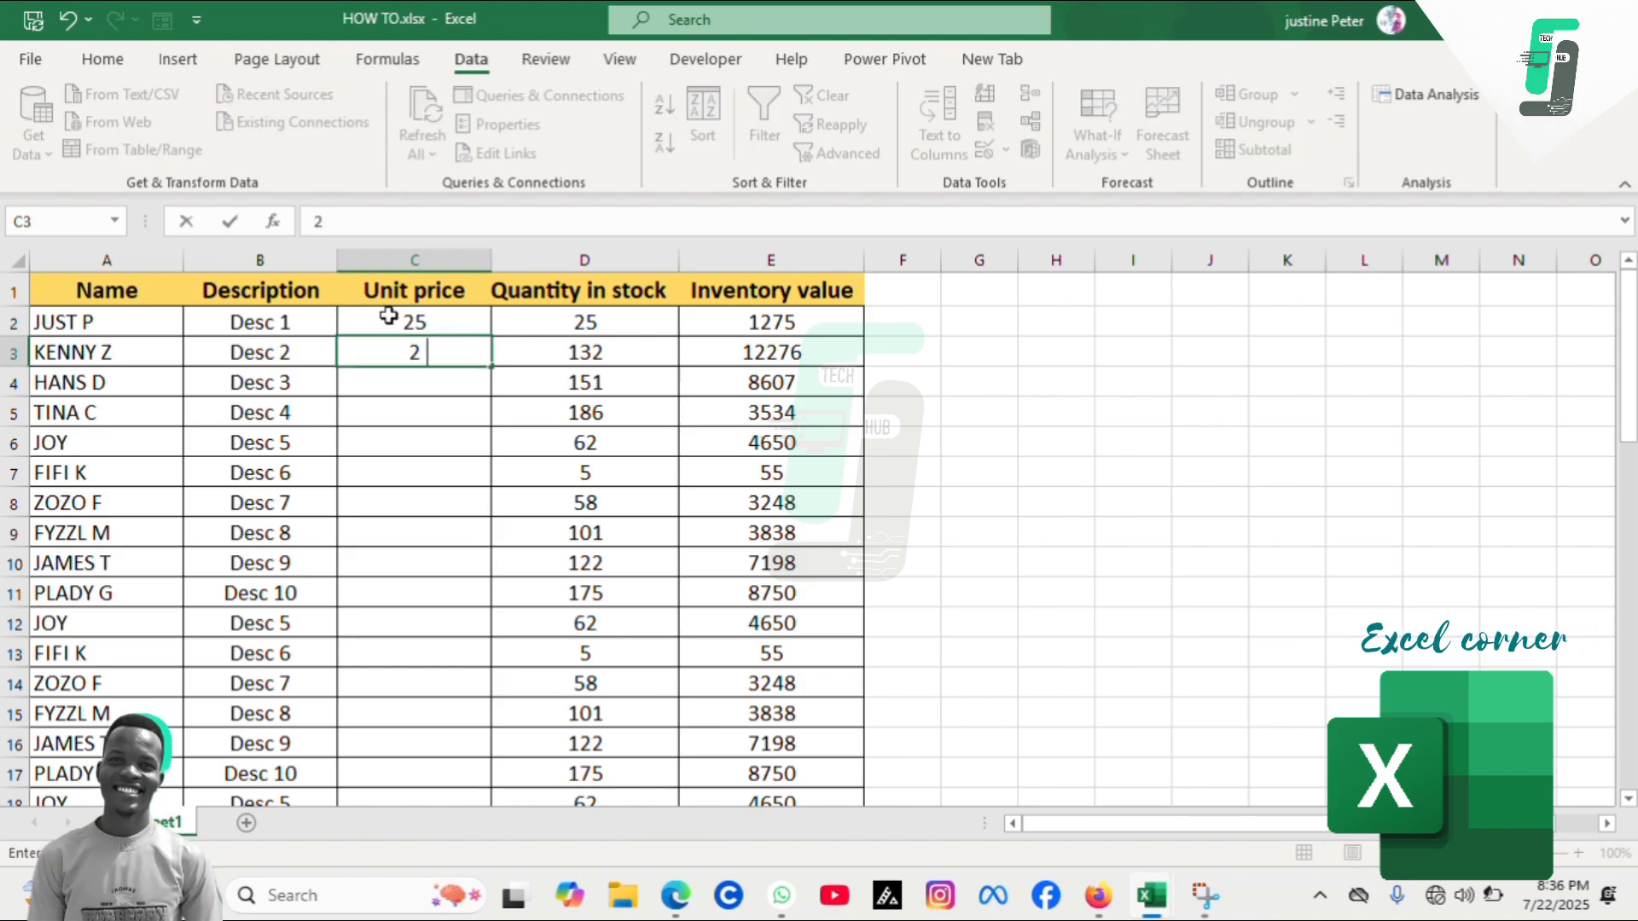
key("Return")
type("22")
key("Return")
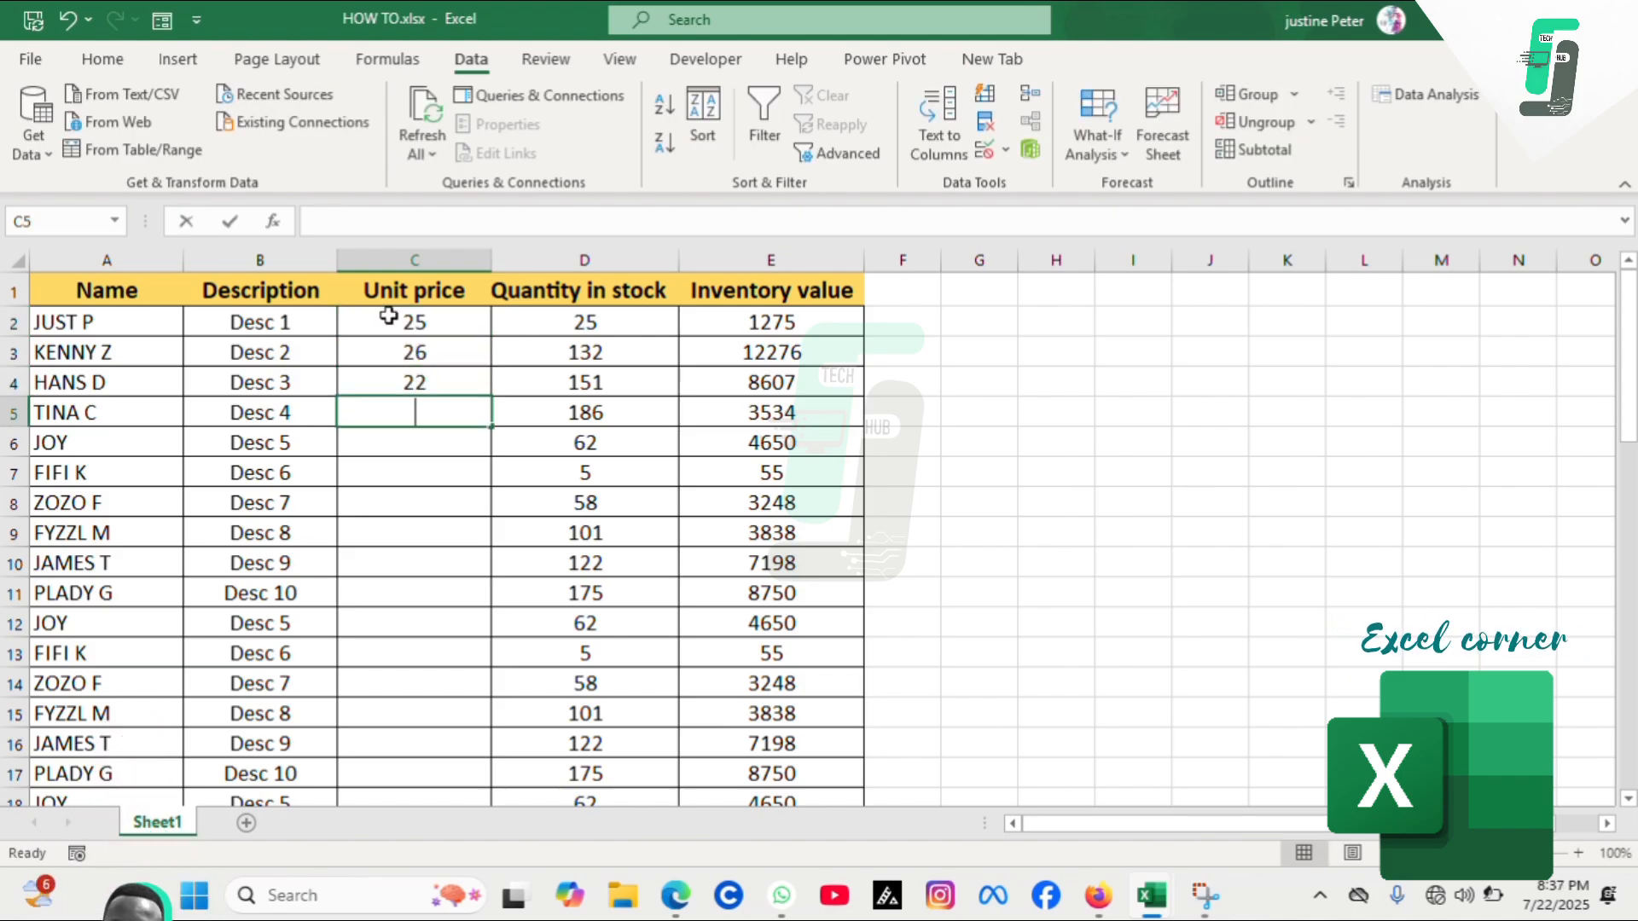
Try entering 222 as the fourth unit price and cancel the invalid-data alert
type("222")
key("Return")
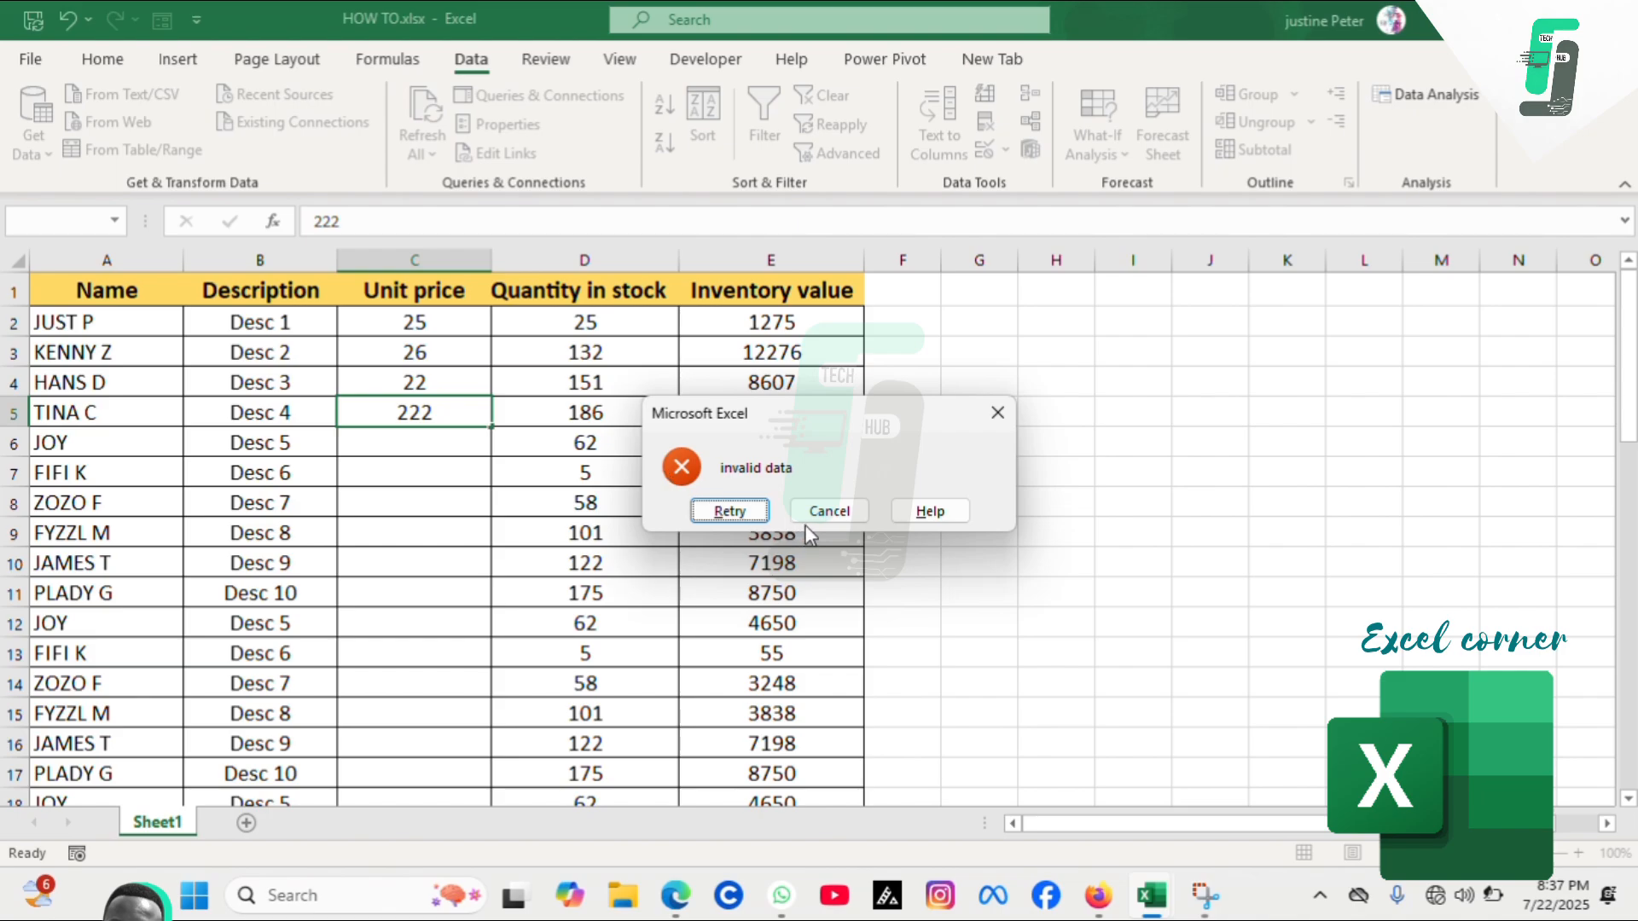
left_click(834, 510)
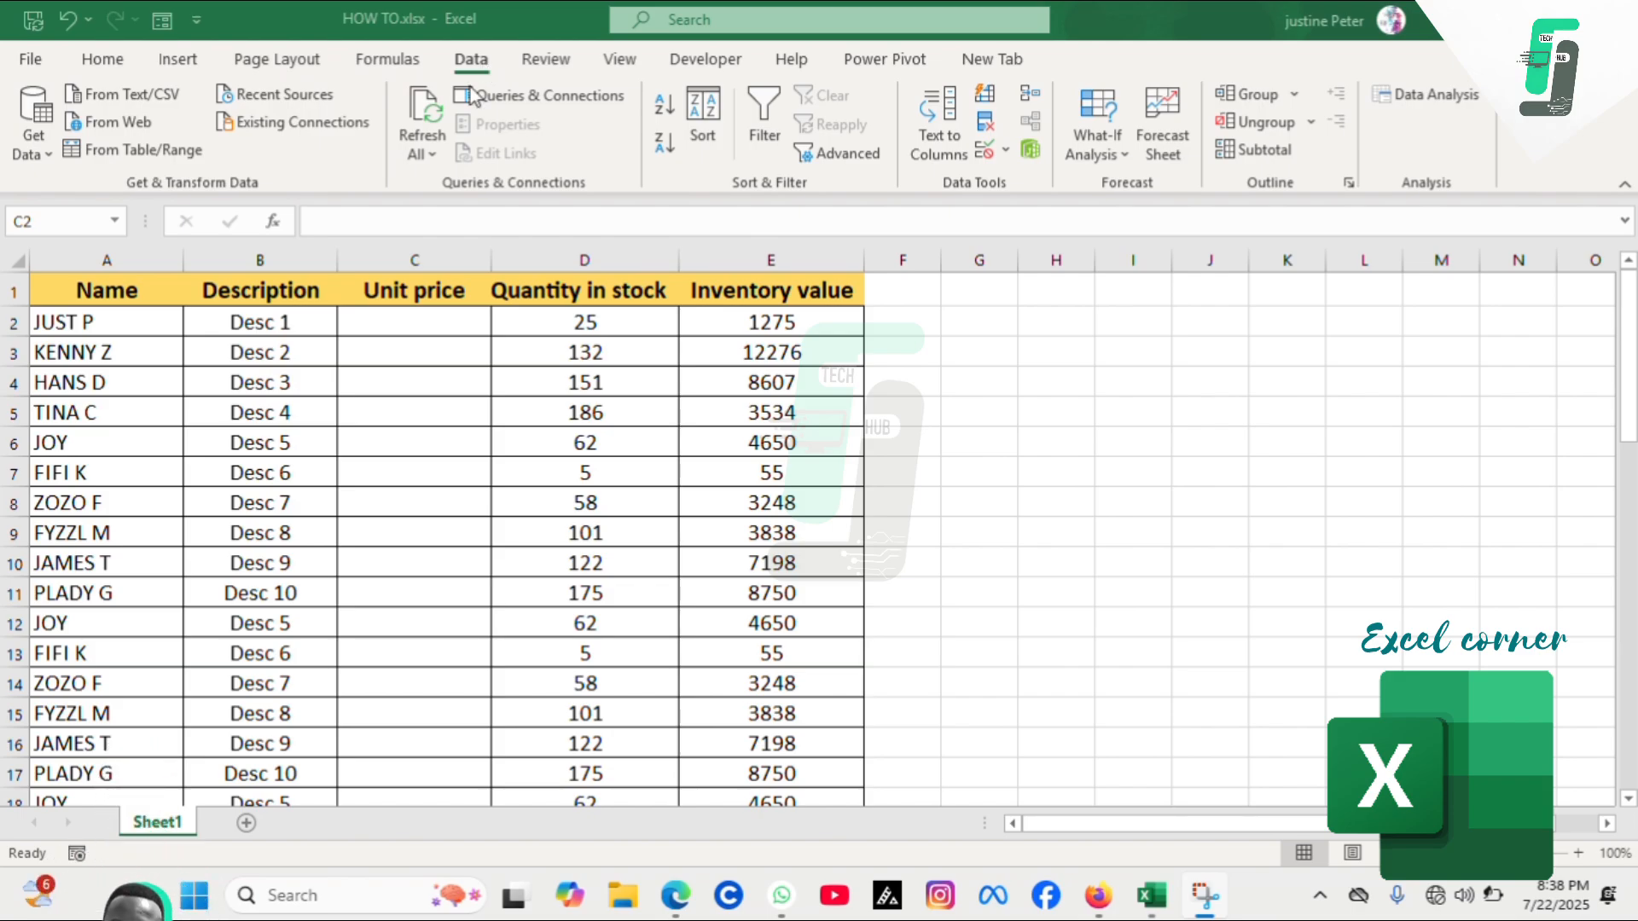
Select the Unit price cells C2 to C51 and open Data Validation
left_click(414, 317)
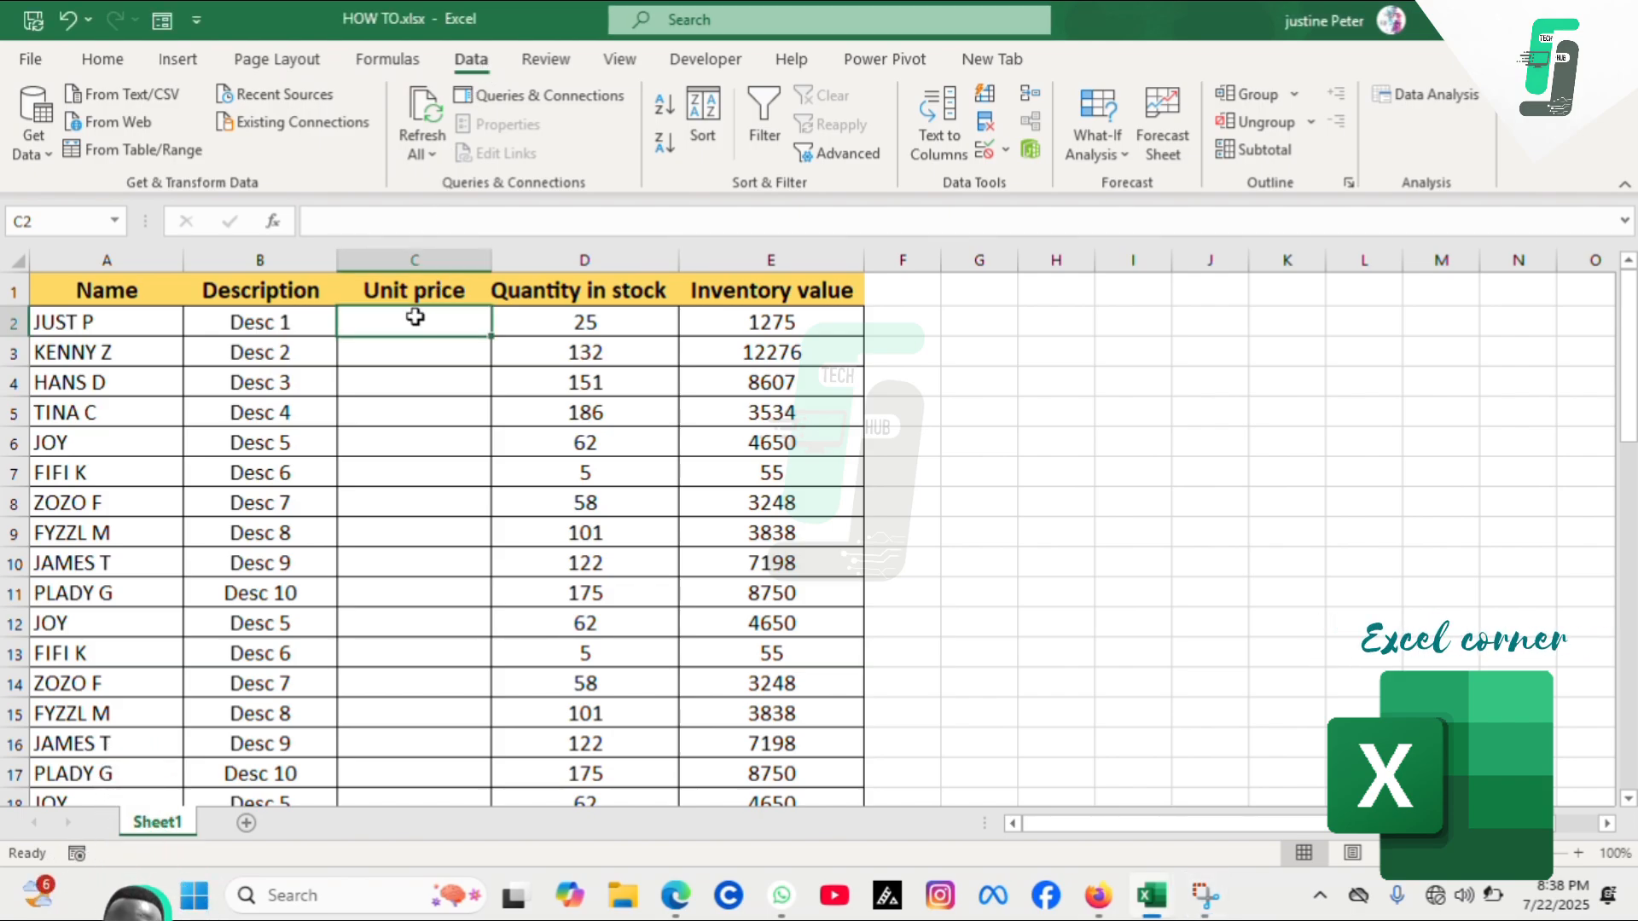
left_click_drag(414, 317, 417, 743)
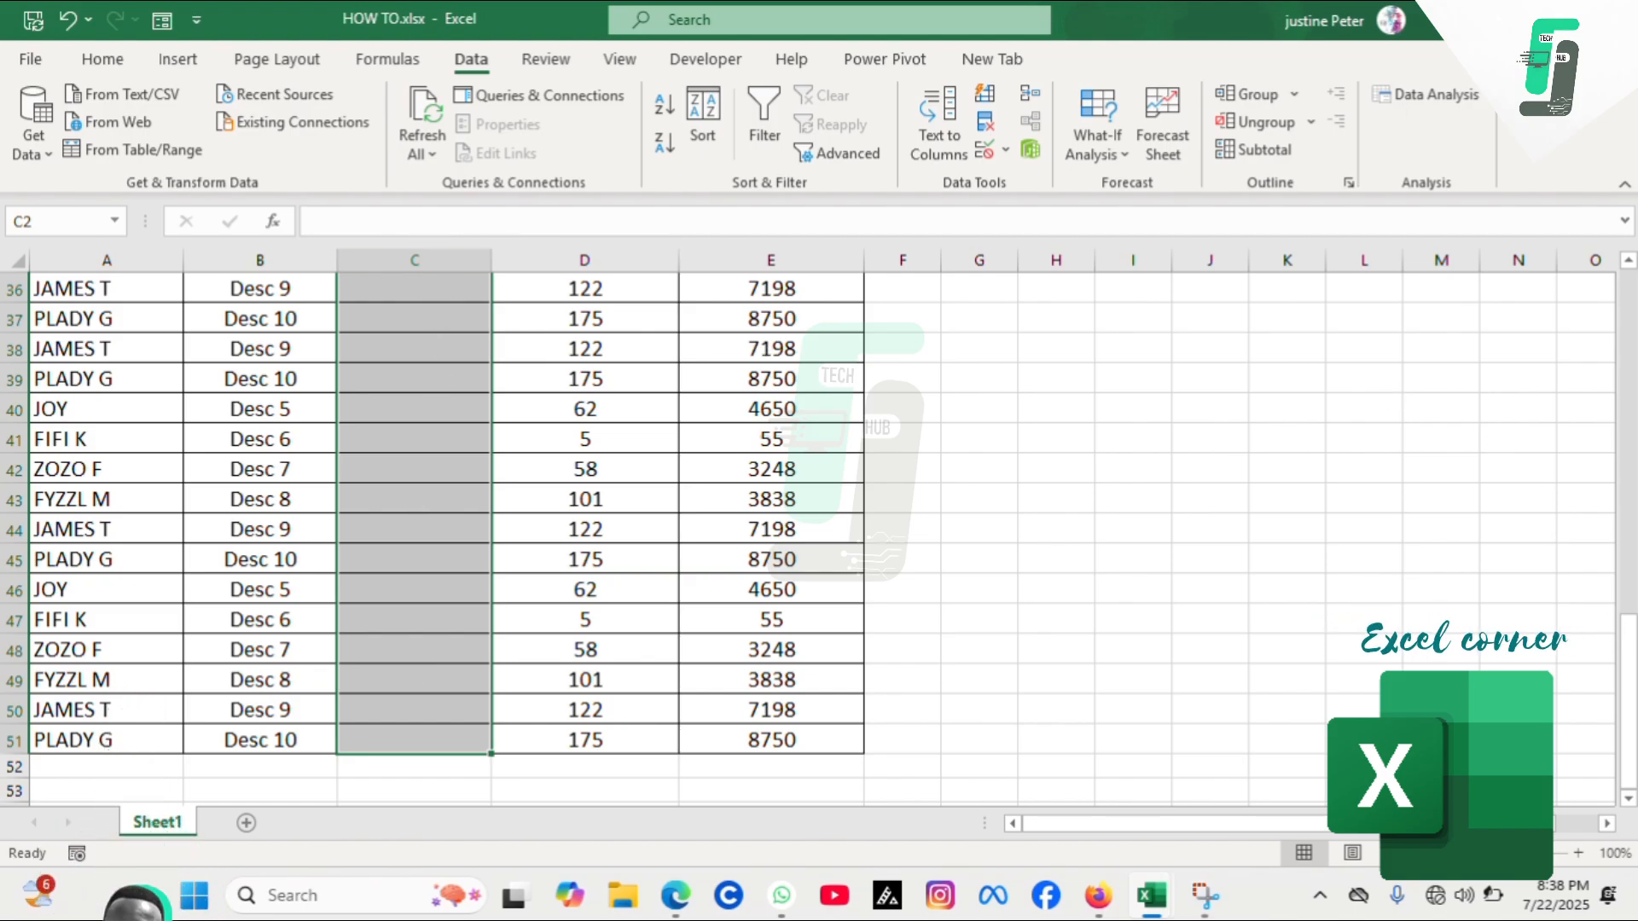
left_click_drag(1631, 657, 1628, 290)
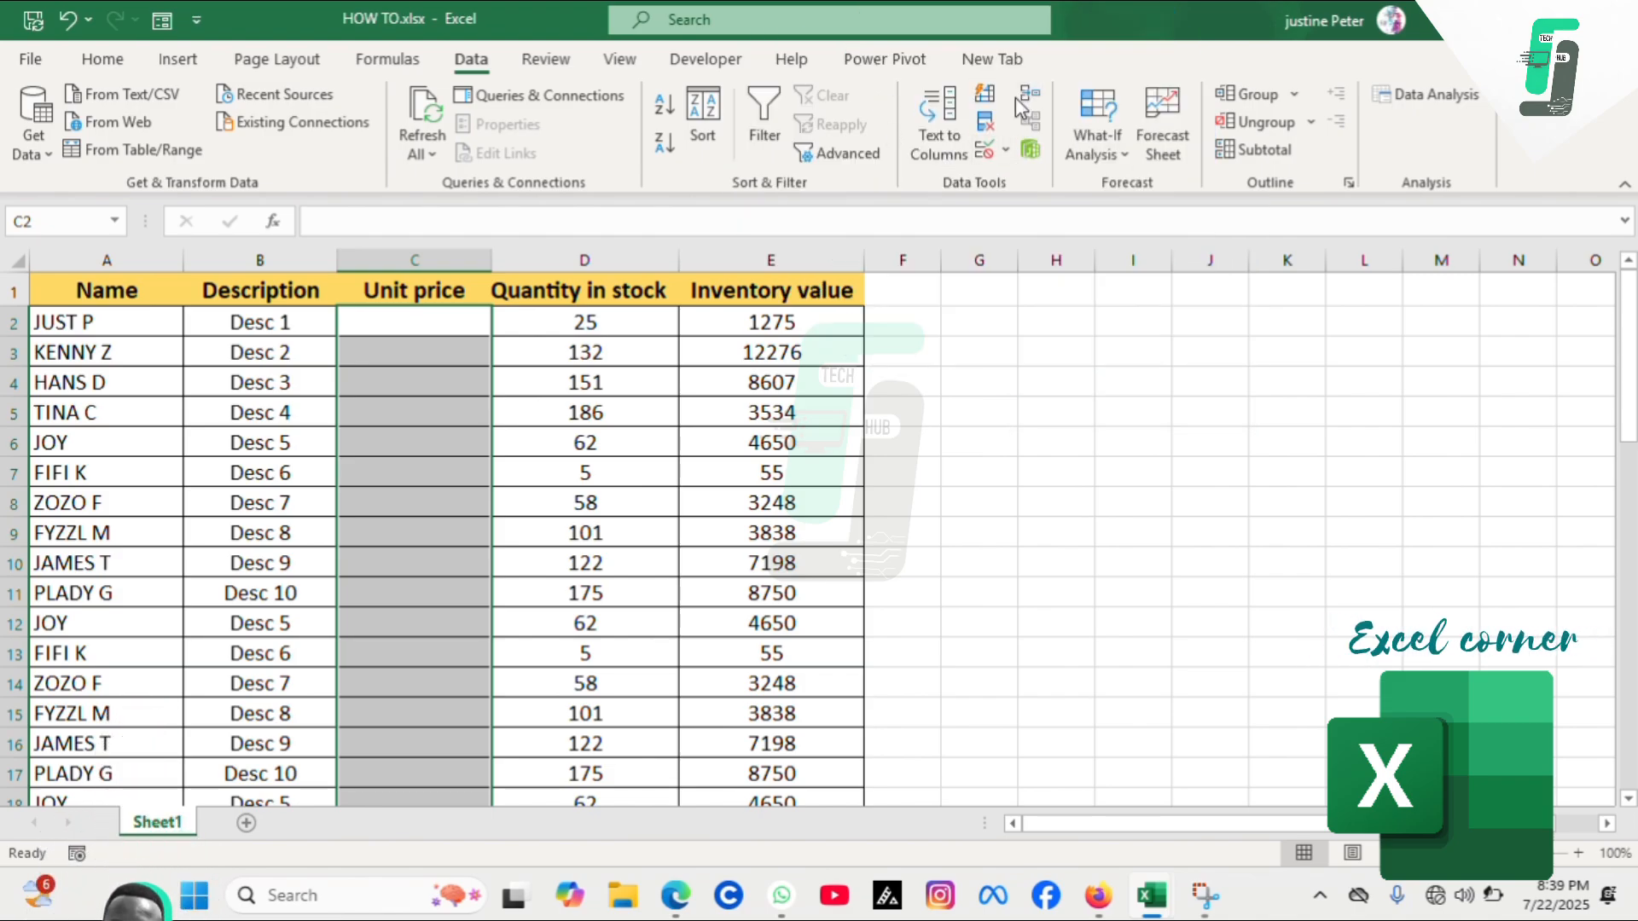
left_click(1006, 153)
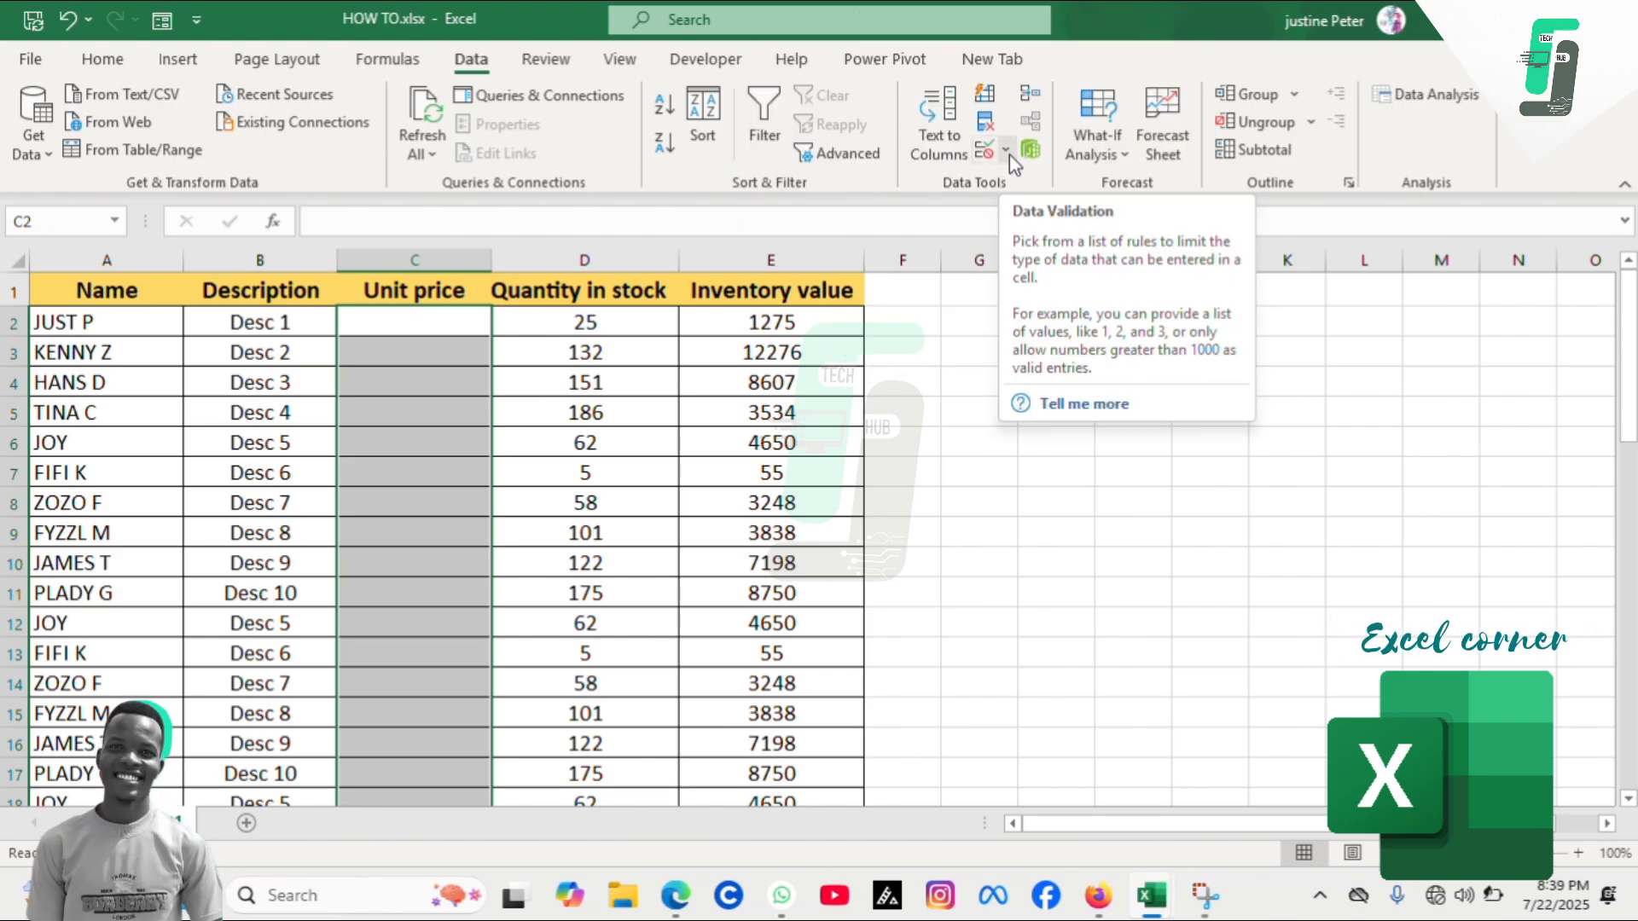
left_click(1010, 156)
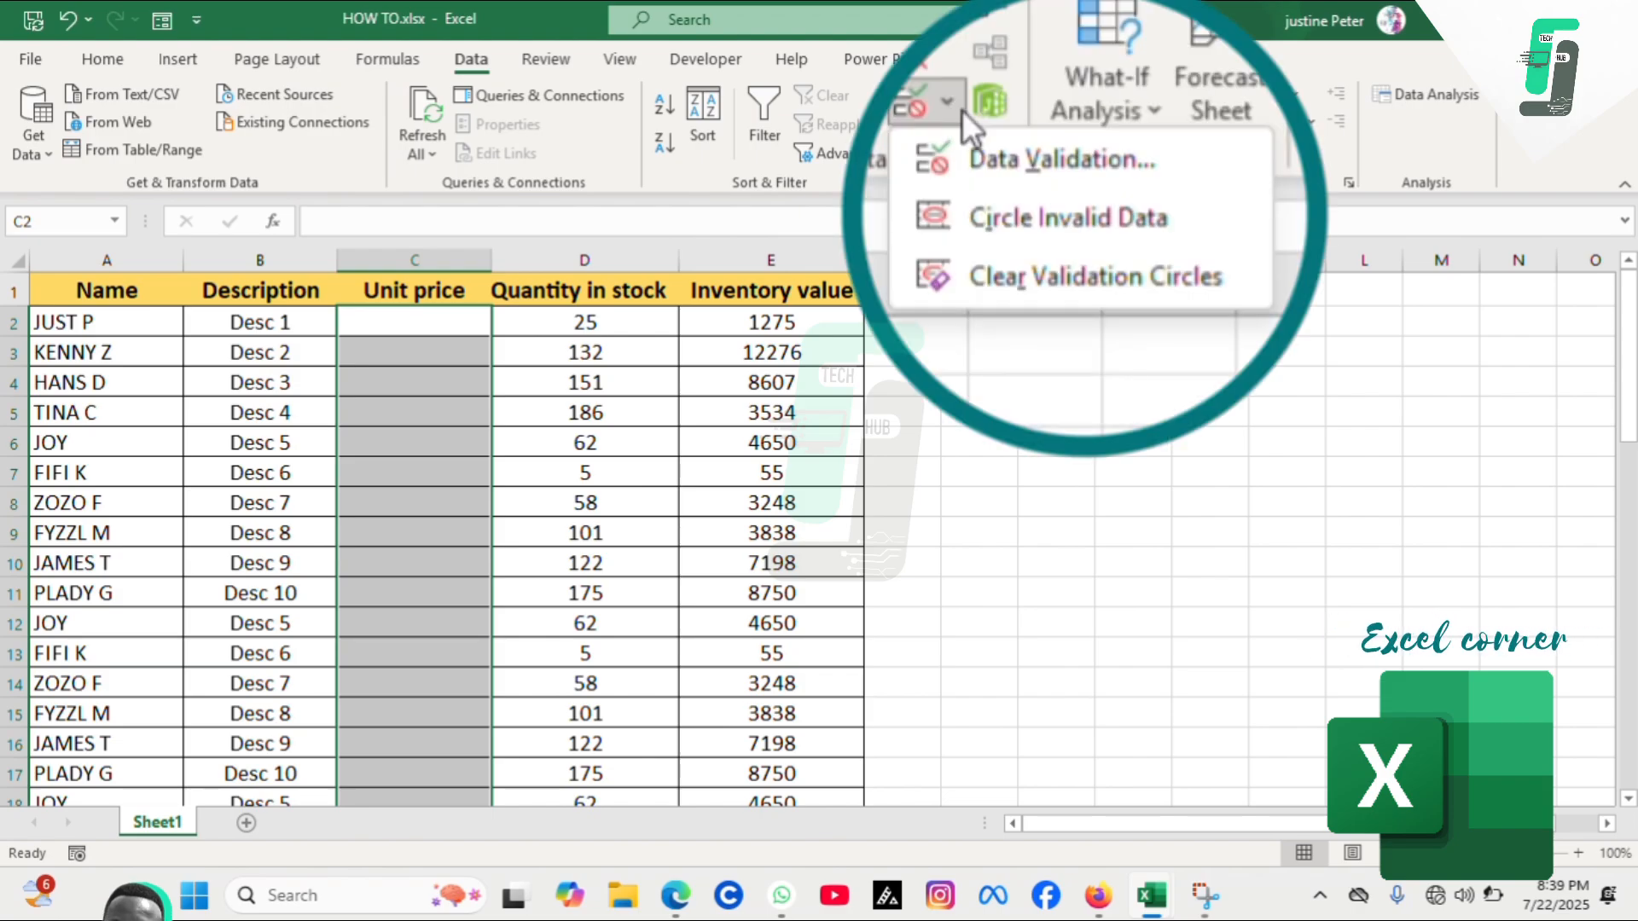
left_click(1023, 147)
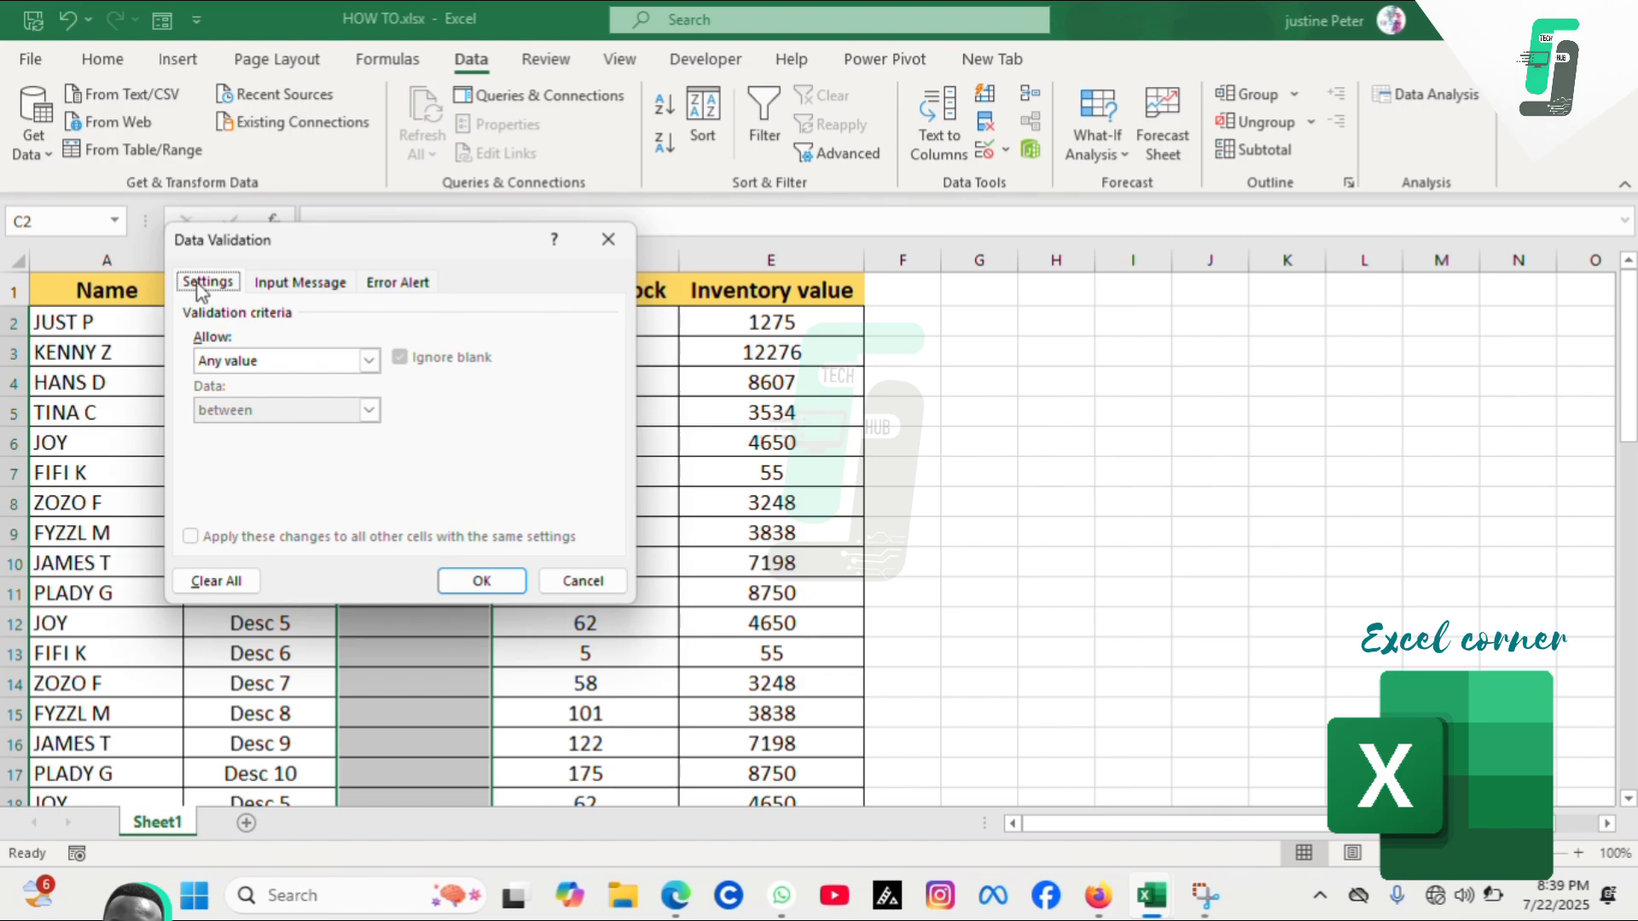
Set the validation to allow only whole numbers between 0 and 50
left_click(320, 282)
left_click(395, 285)
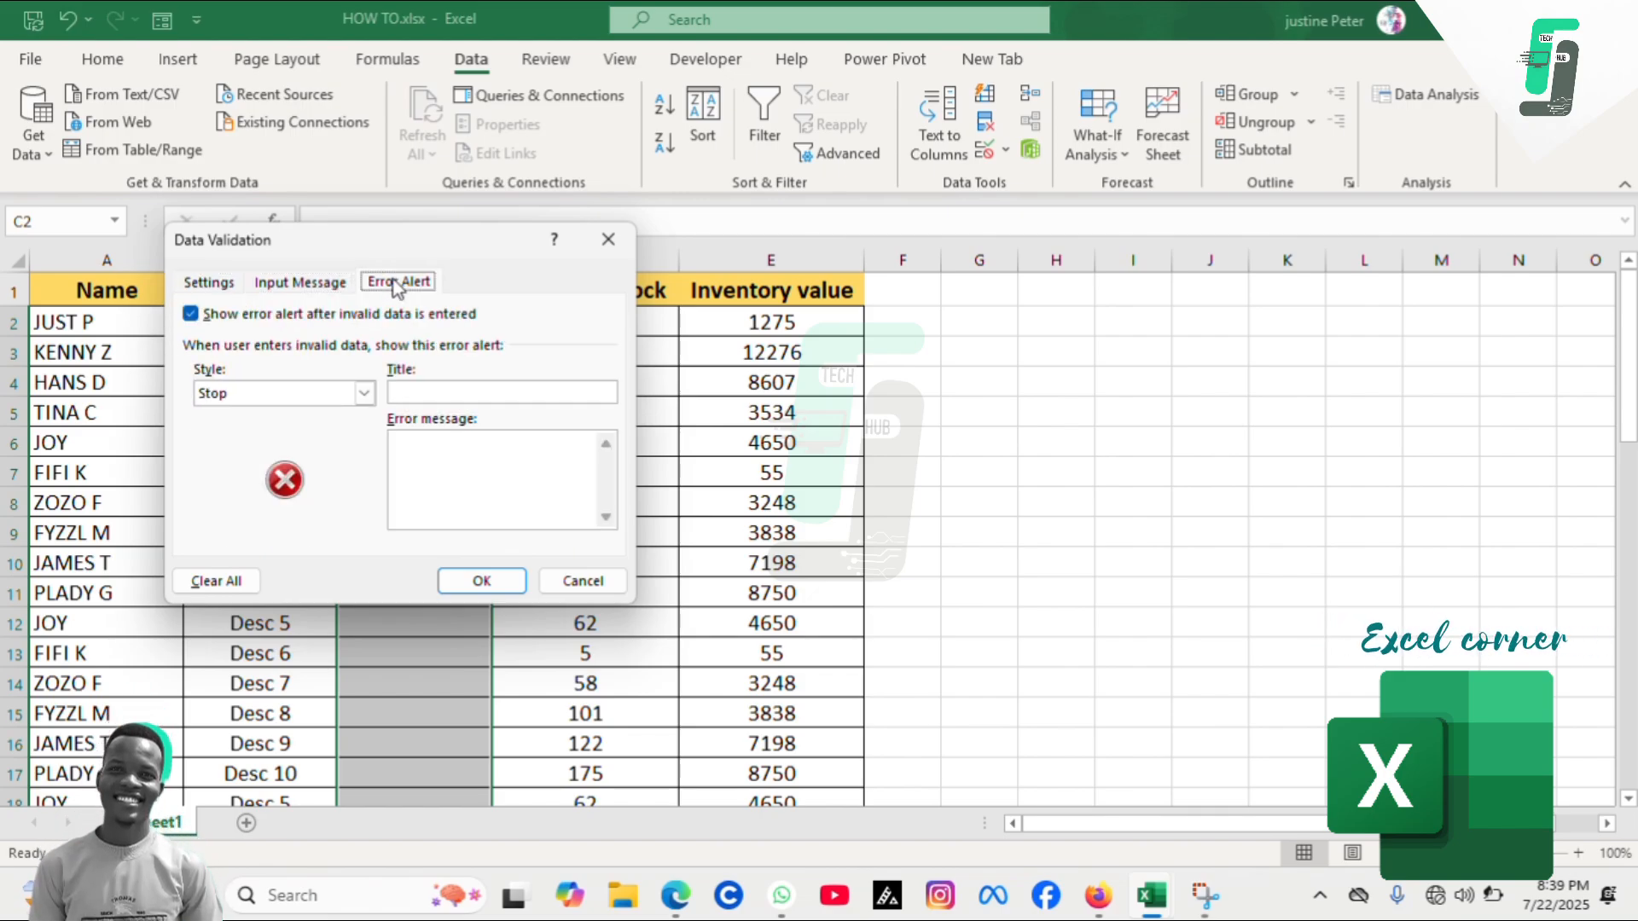
left_click(222, 286)
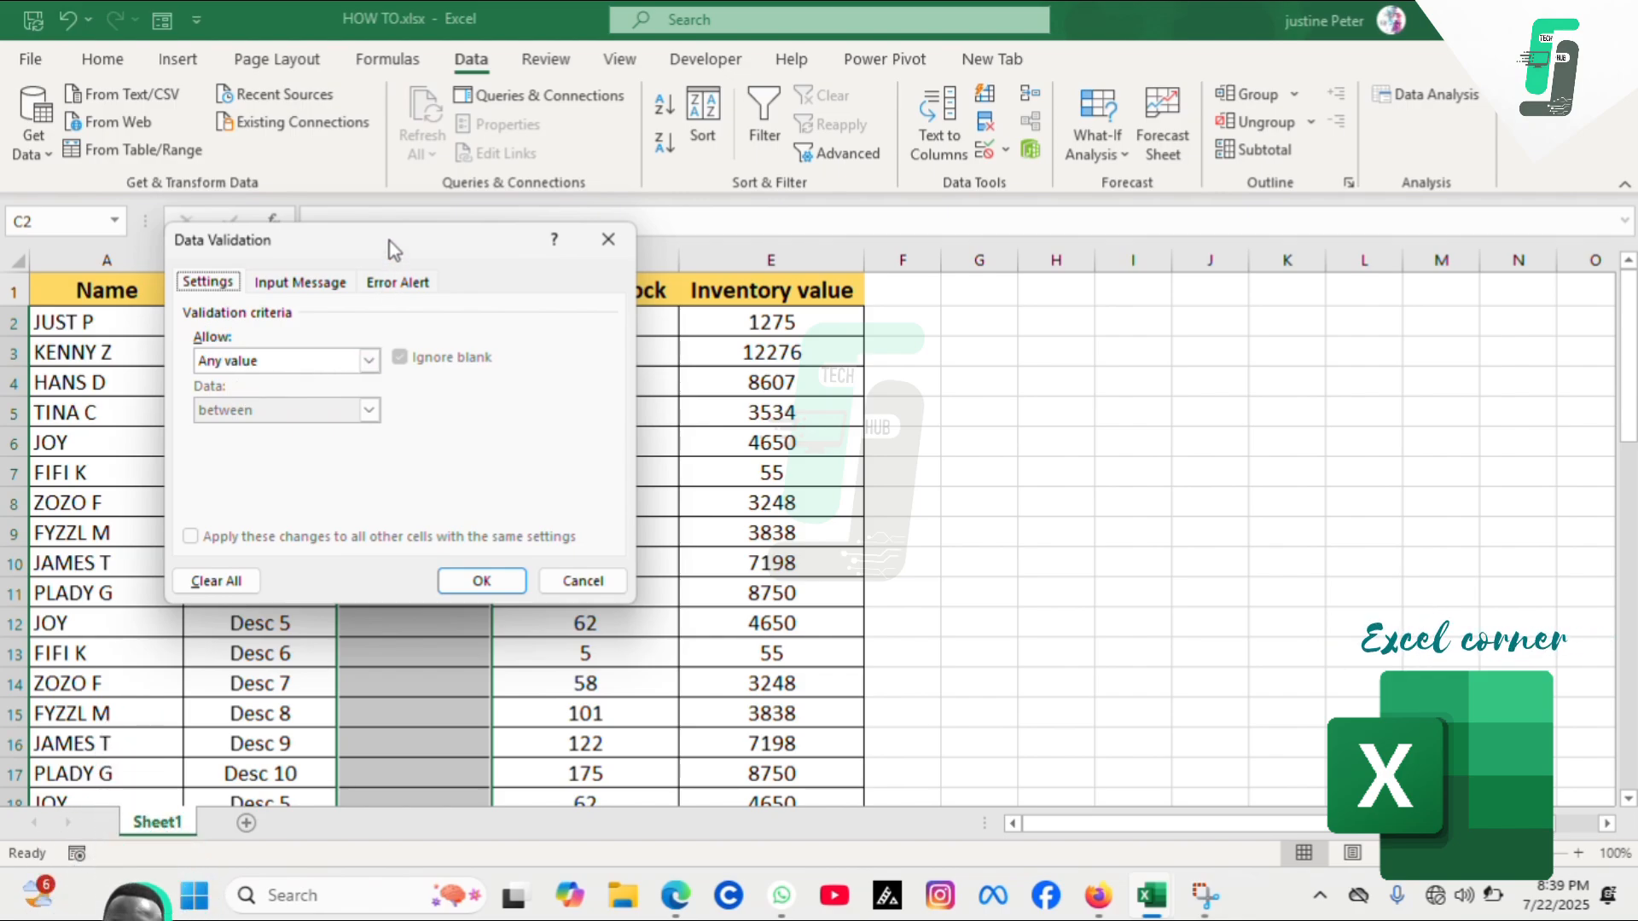
left_click_drag(444, 246, 1143, 294)
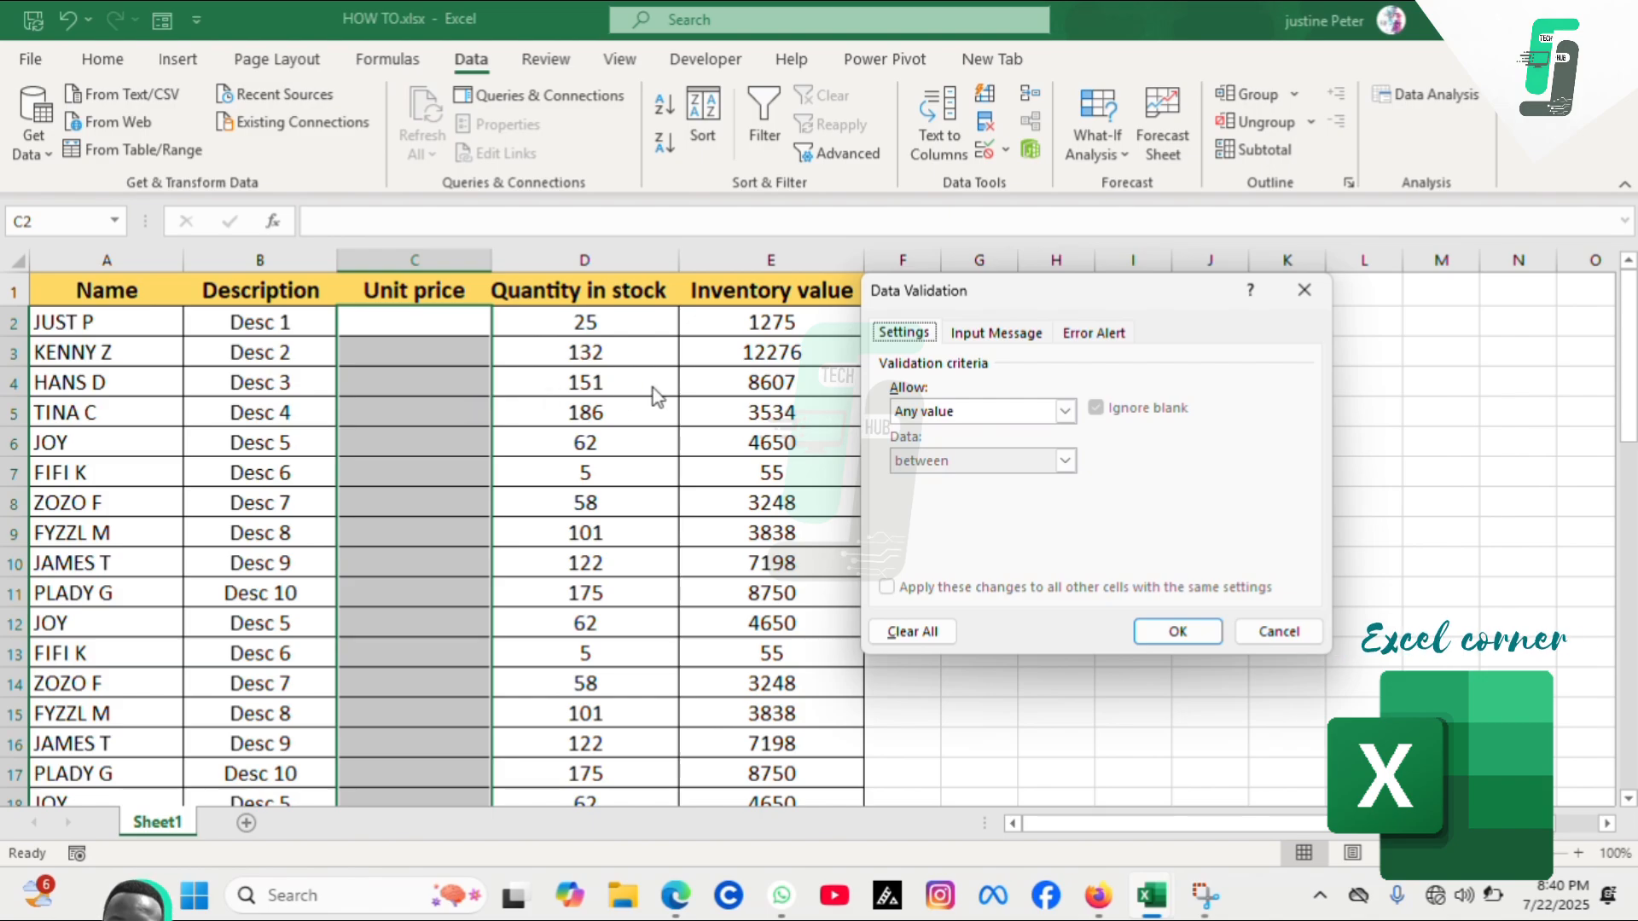
left_click(1063, 412)
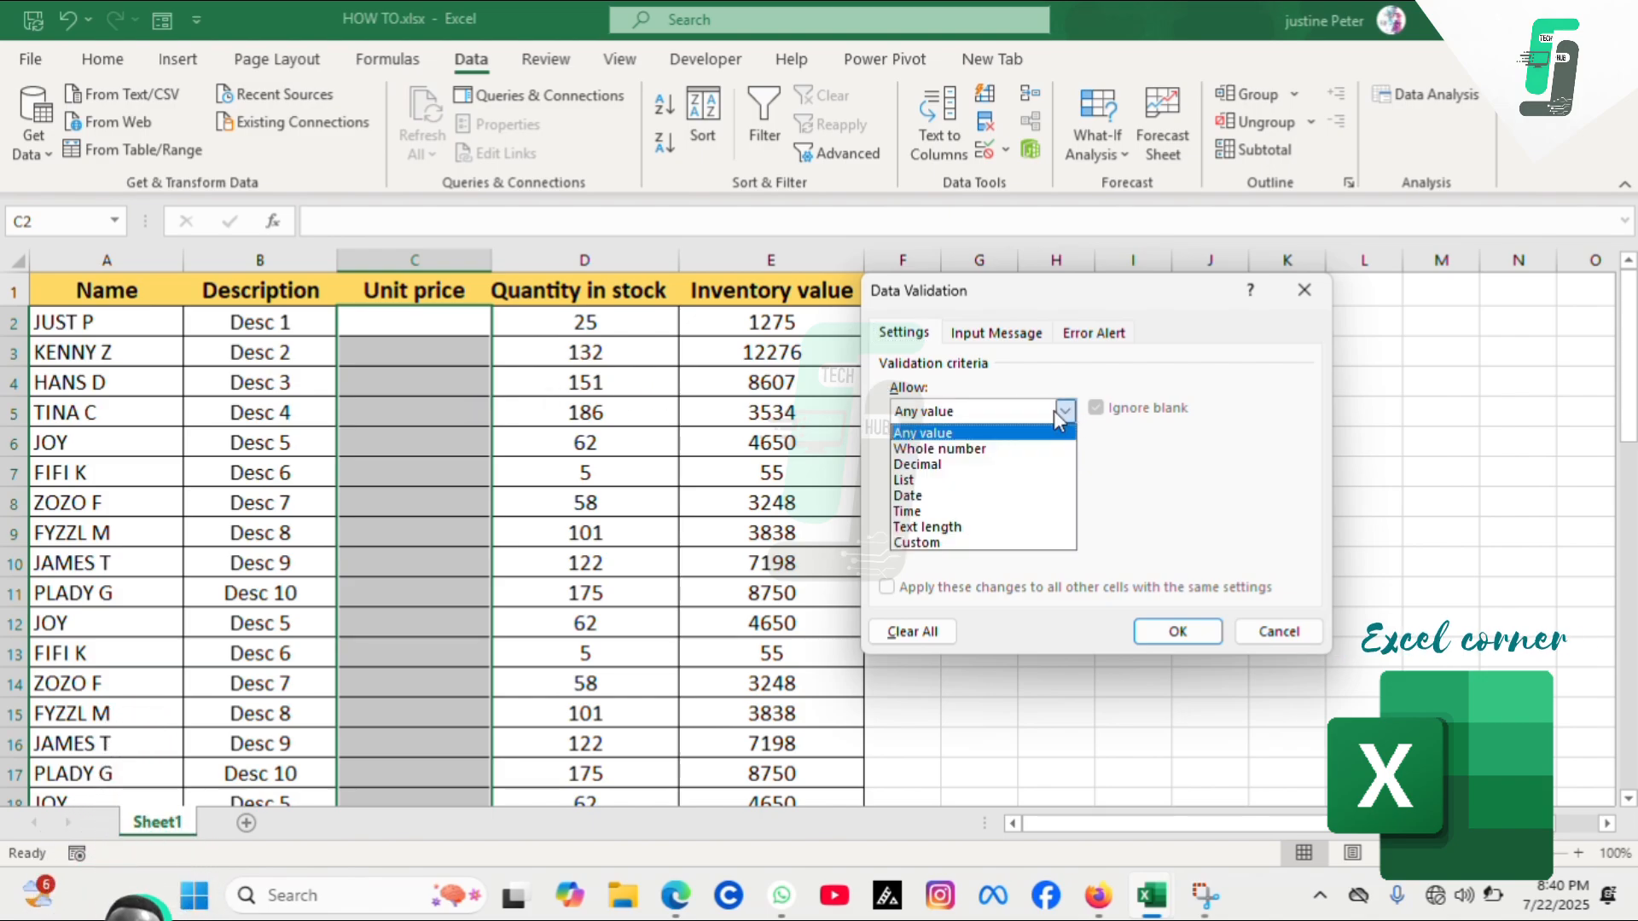
left_click(943, 449)
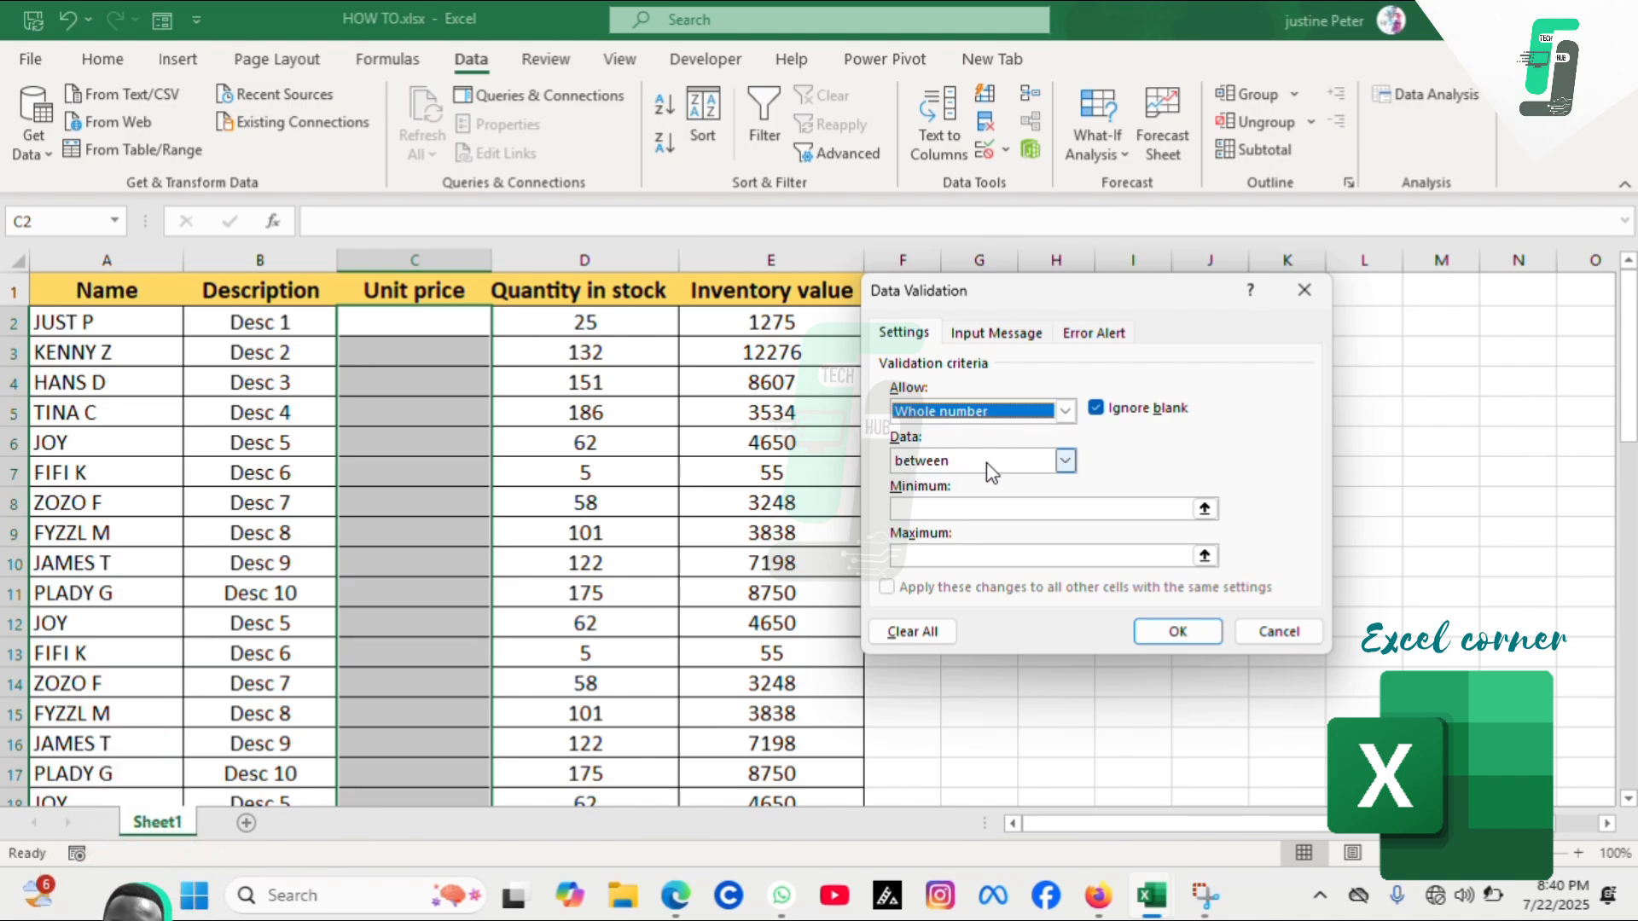
left_click(1041, 511)
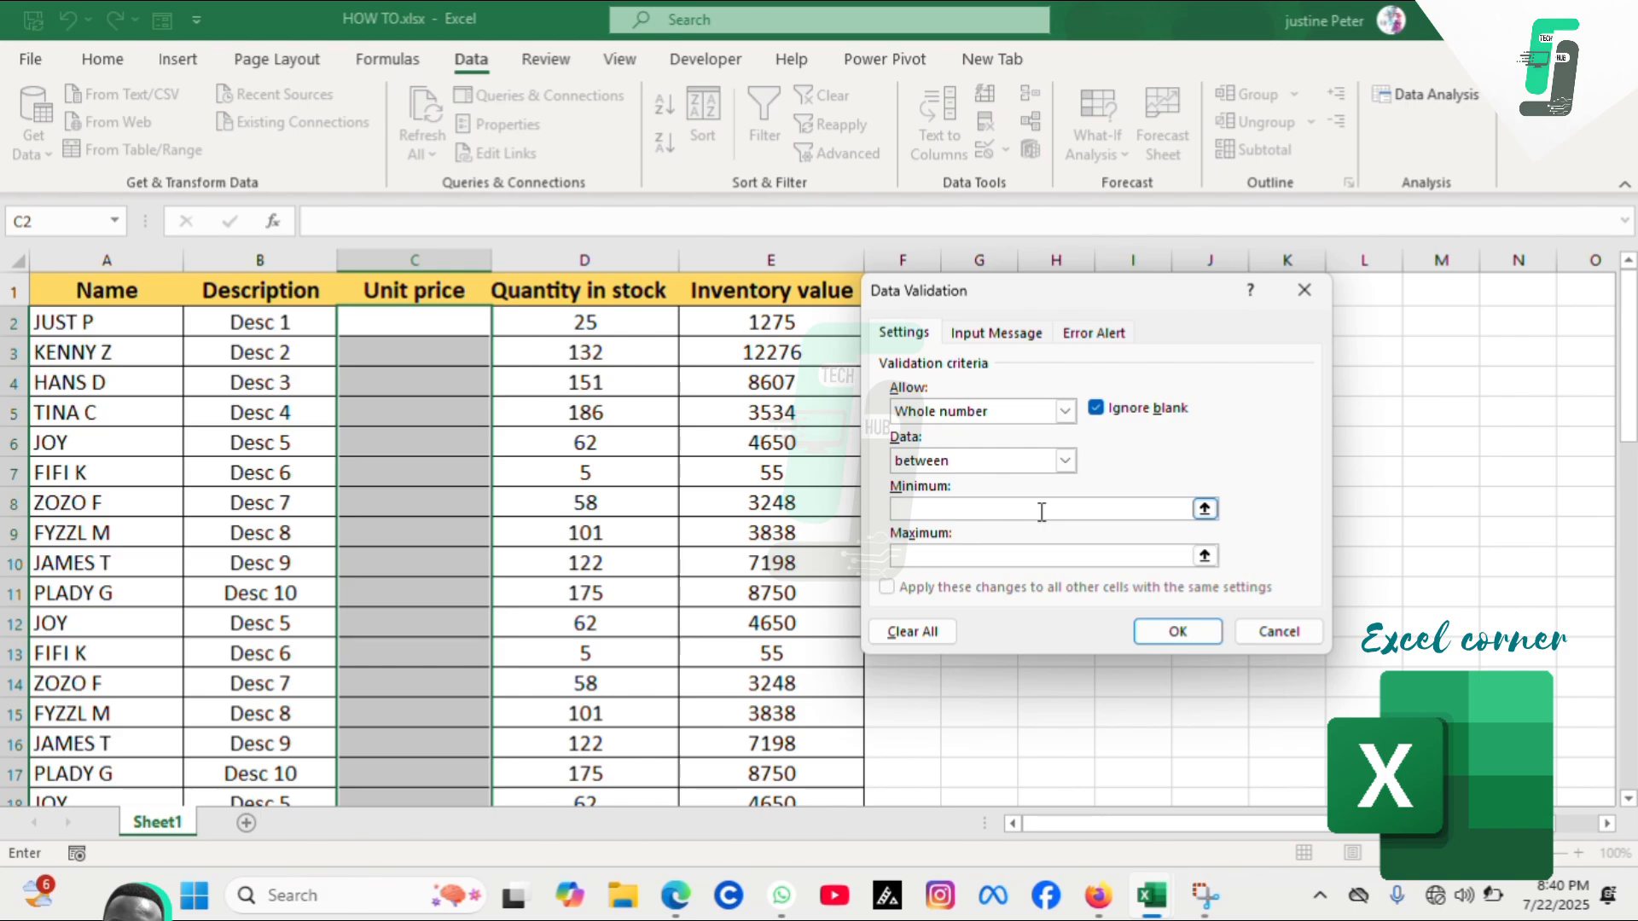
type("050")
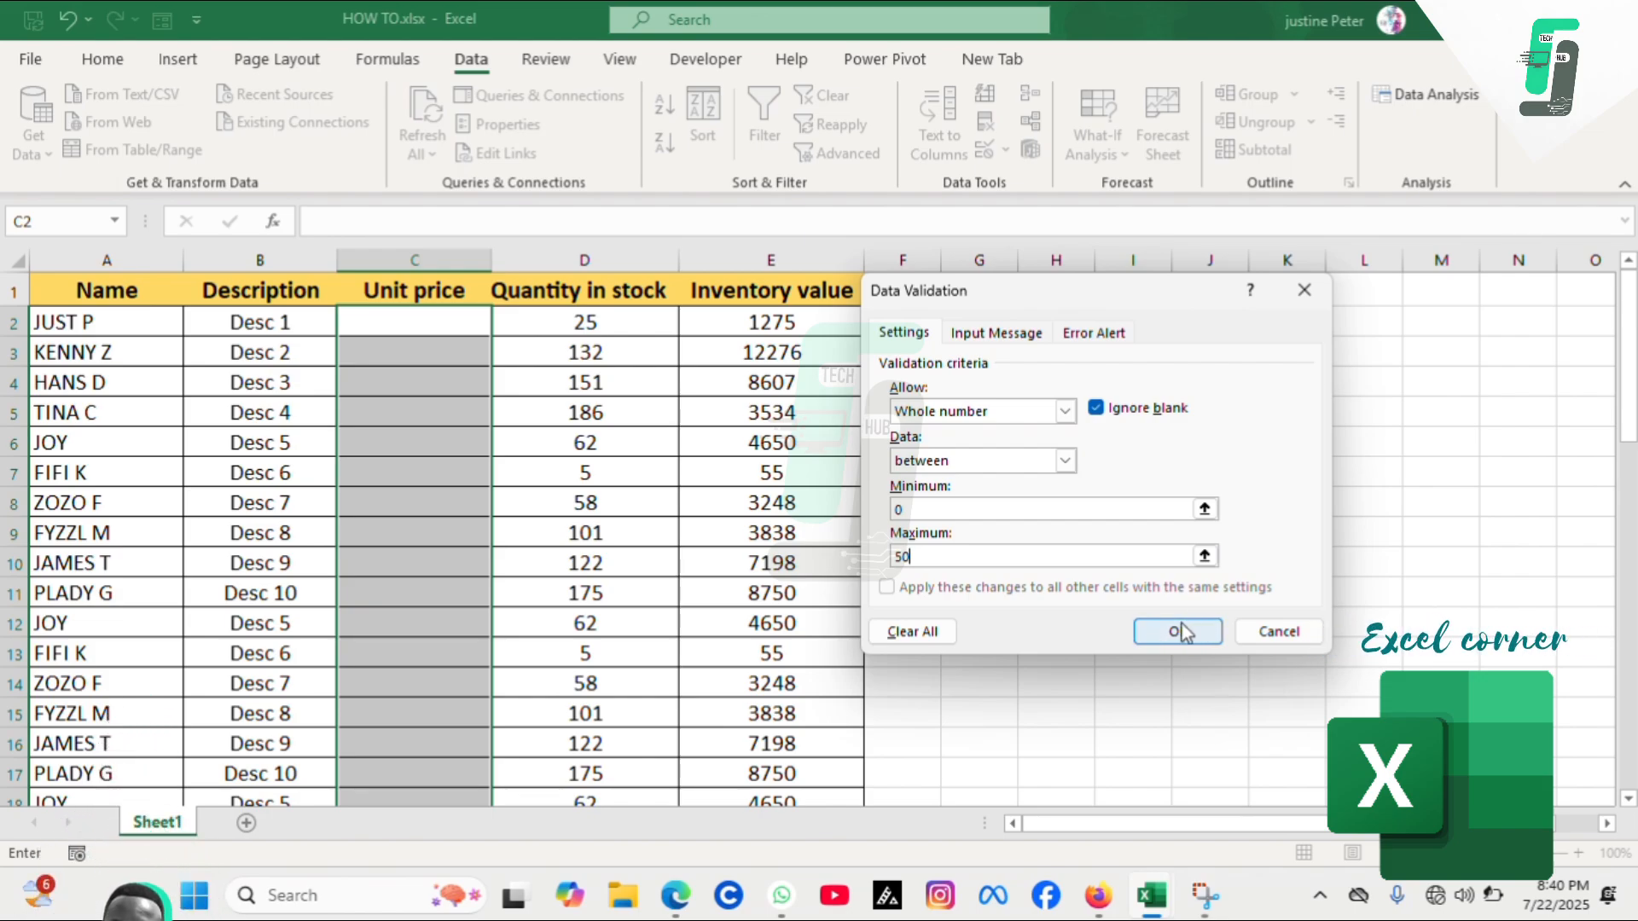
Set the error alert message to "this data is invald" and apply the validation rule
left_click(981, 336)
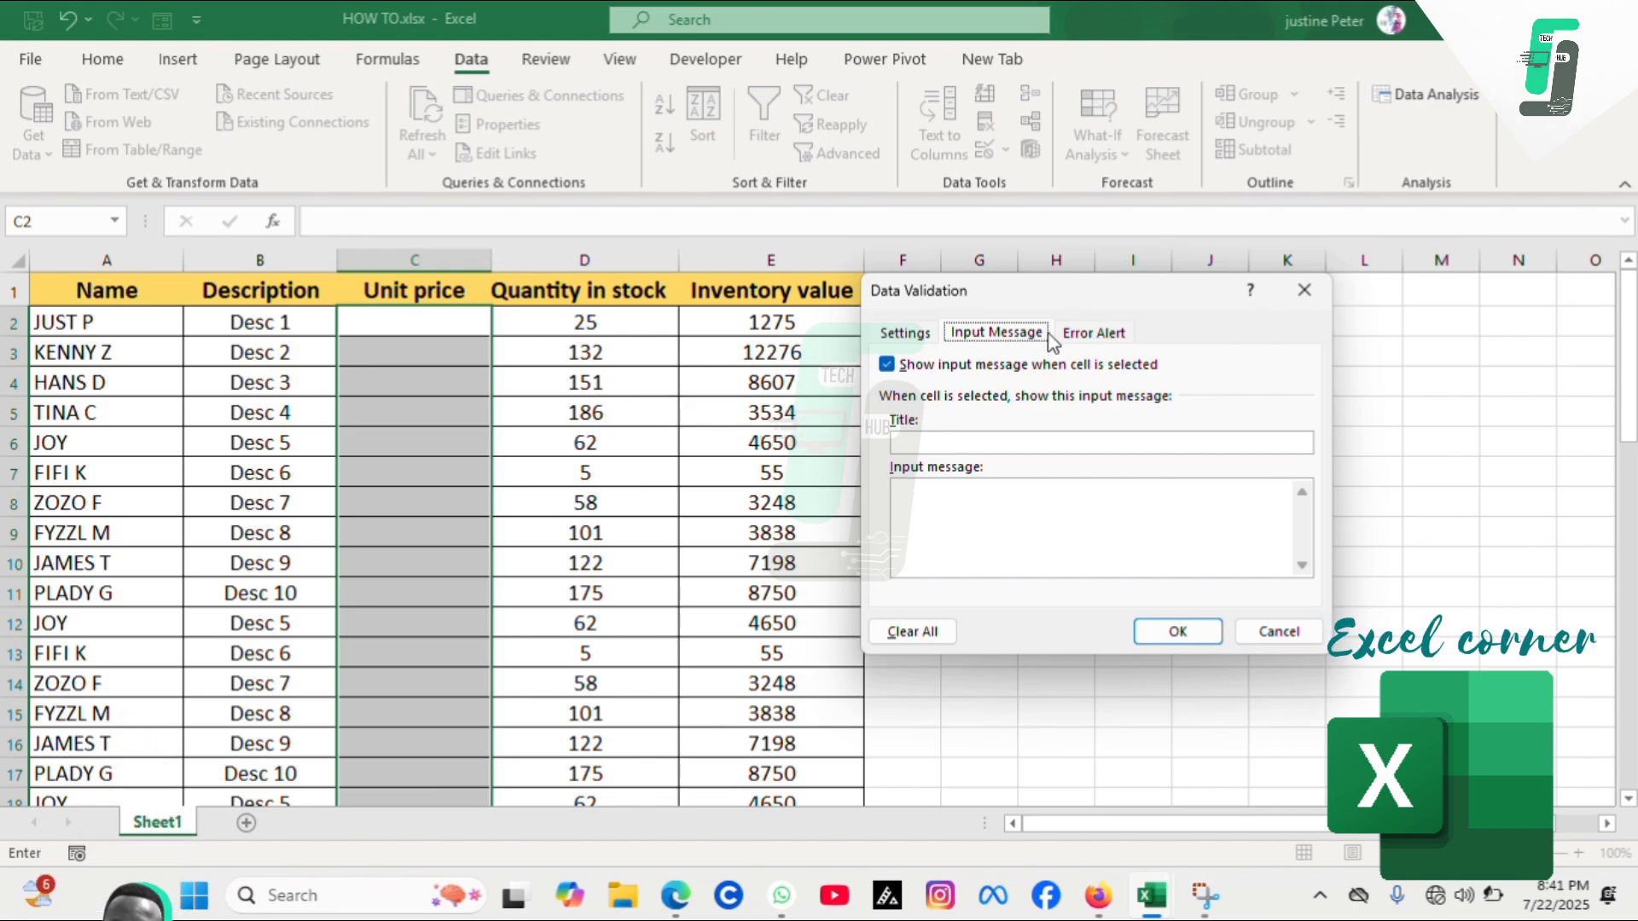
left_click(1091, 337)
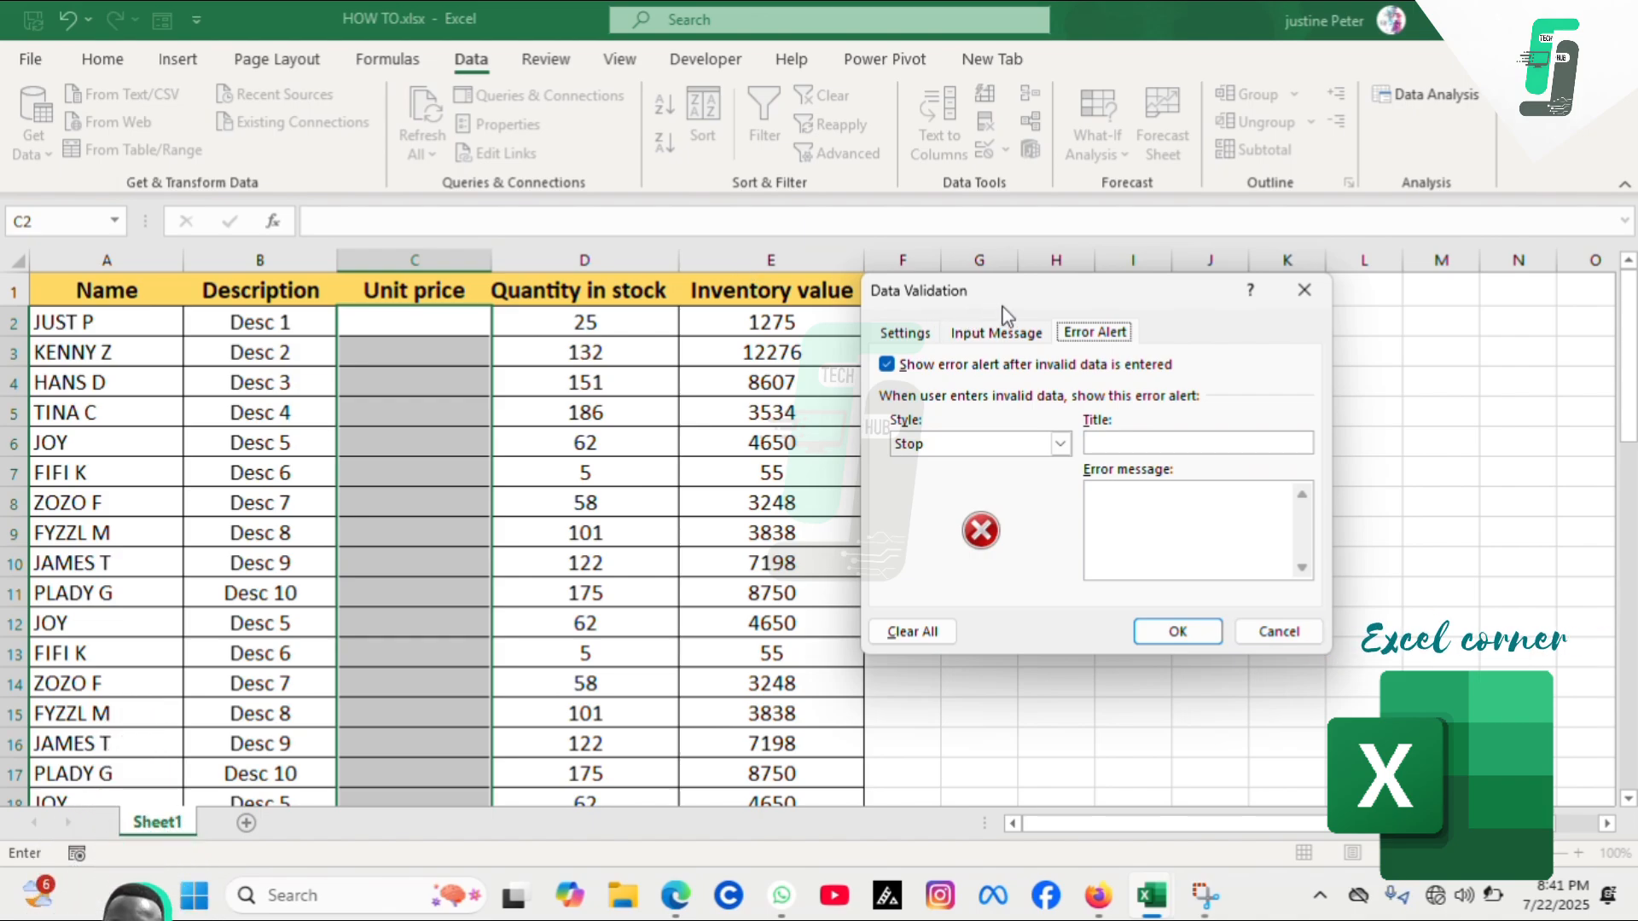
left_click(915, 333)
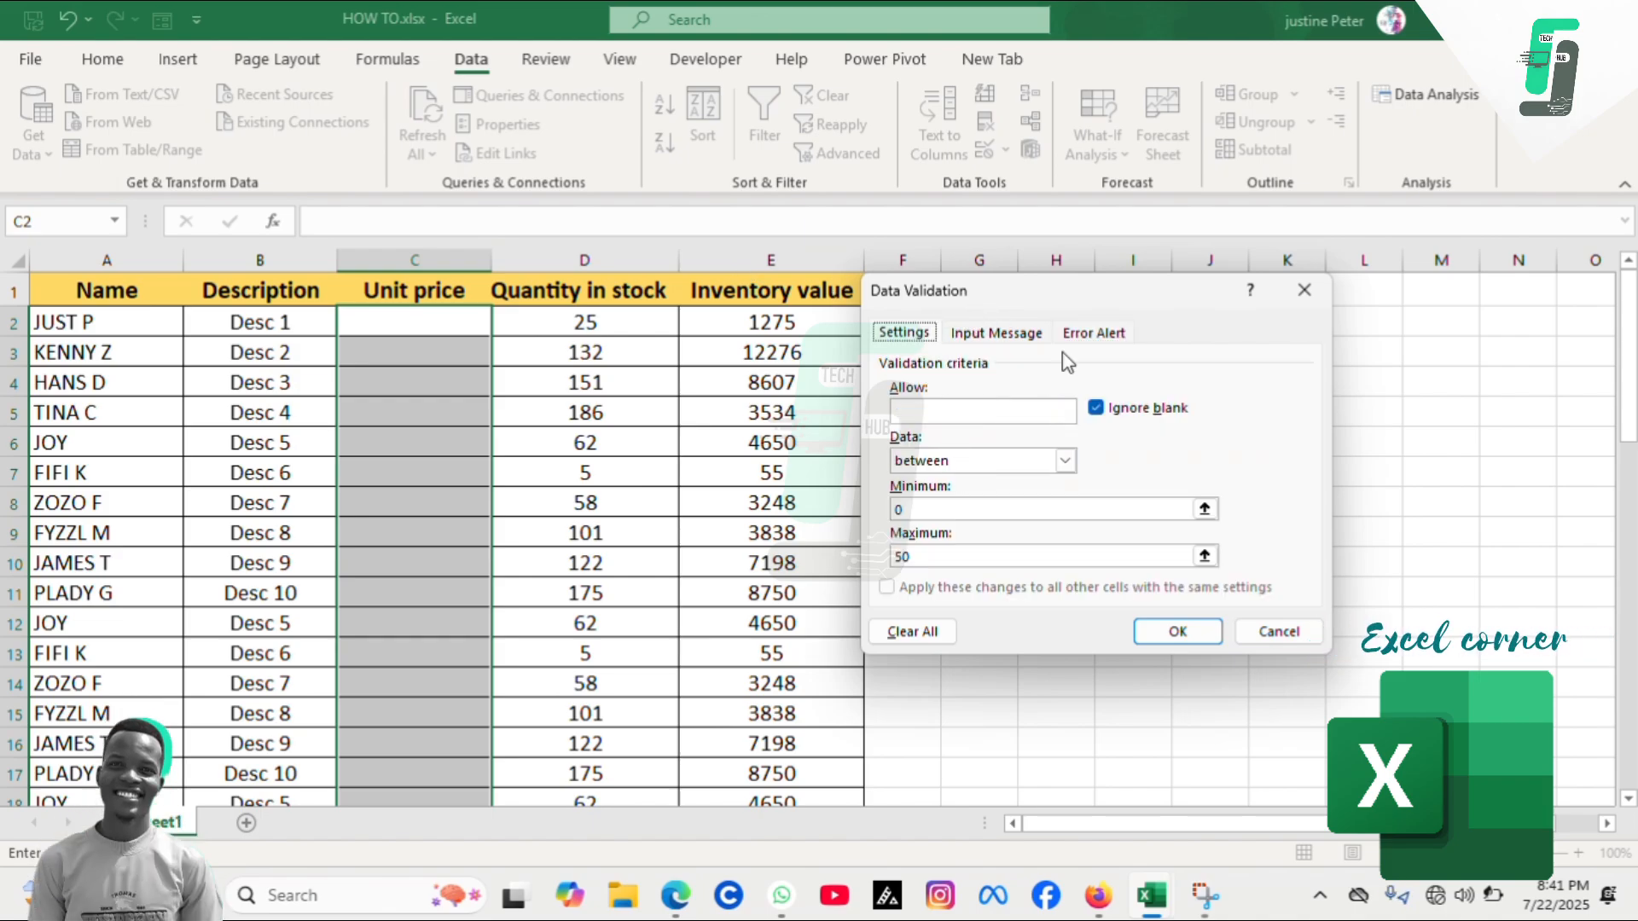
left_click(1095, 333)
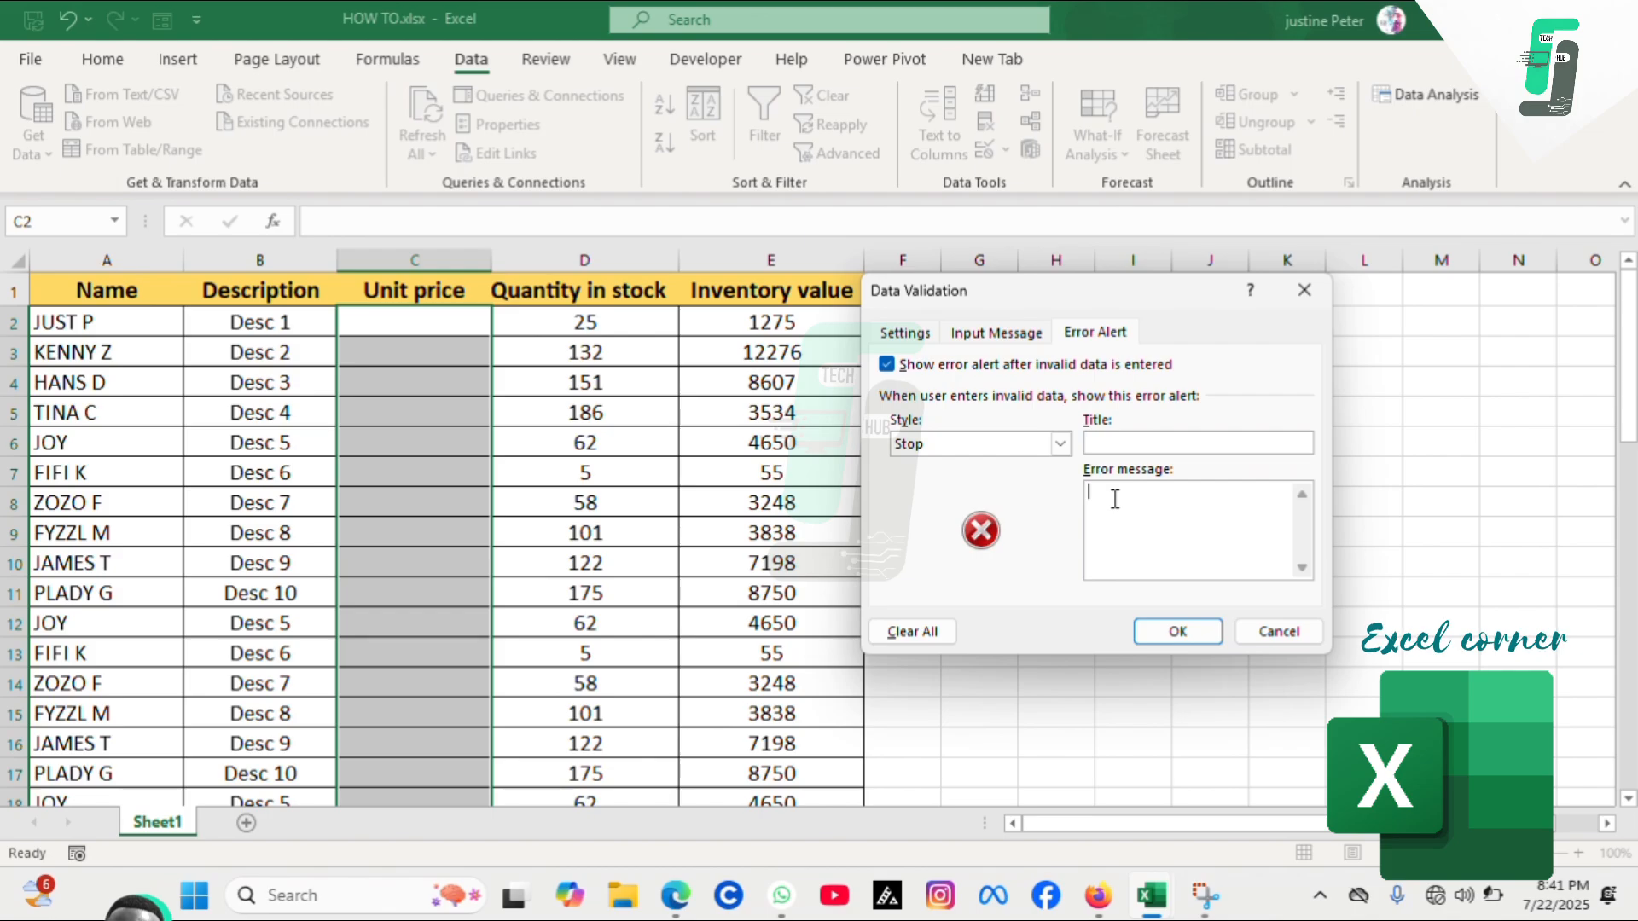
type("this da")
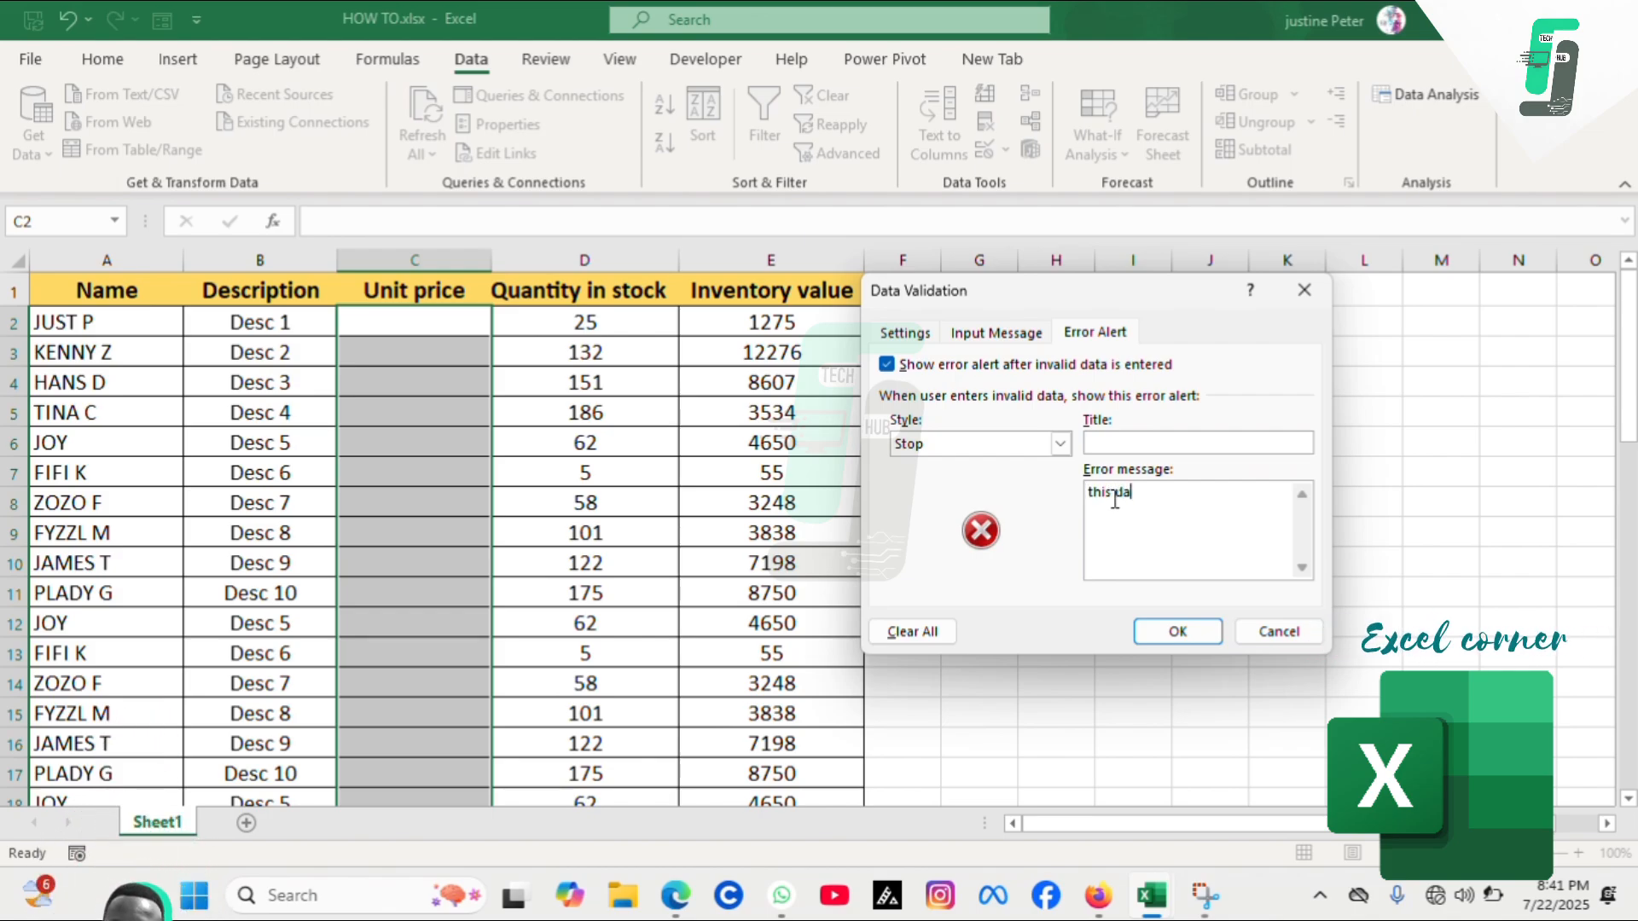
type("ta is iva")
key("BackSpace")
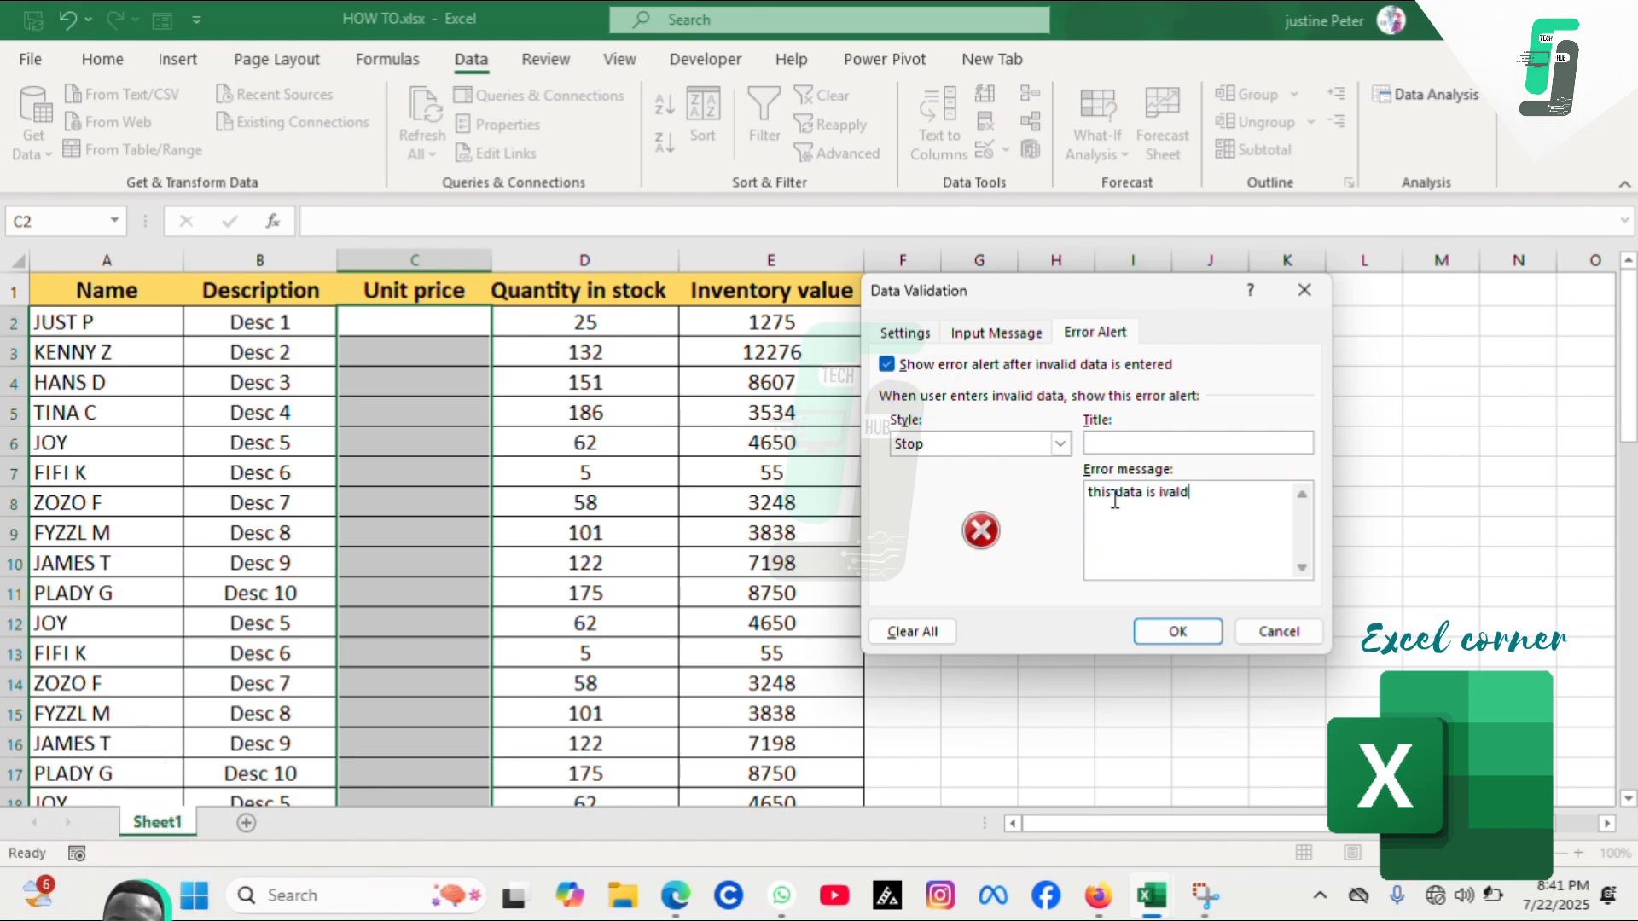
key("BackSpace")
key("BackSpace")
key("BackSpace")
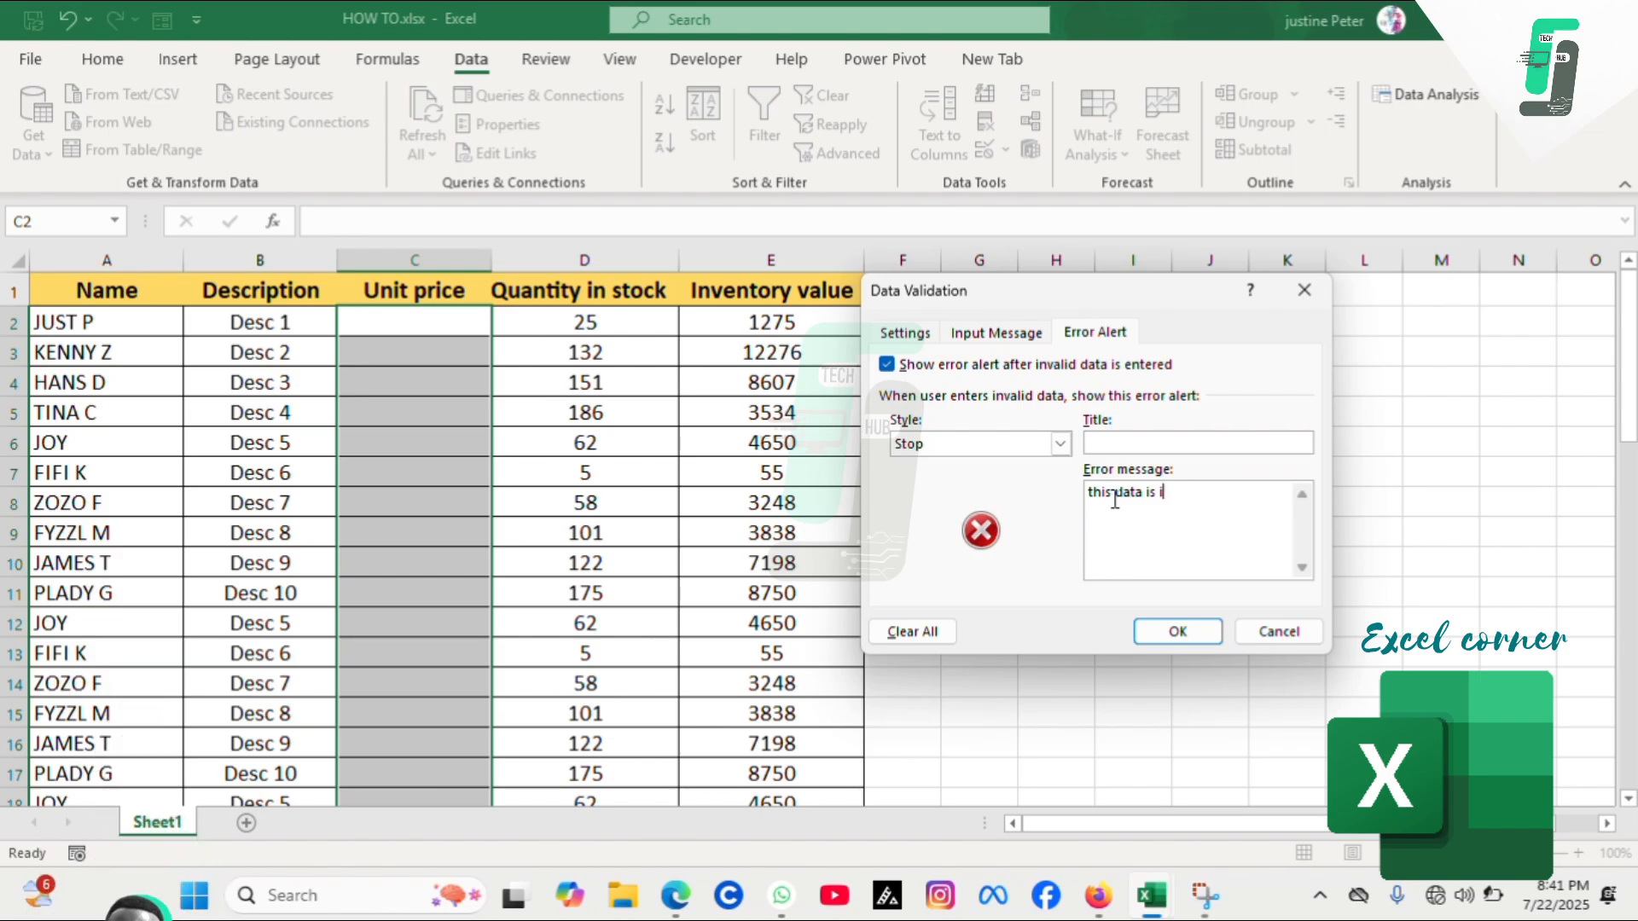
type("nvald")
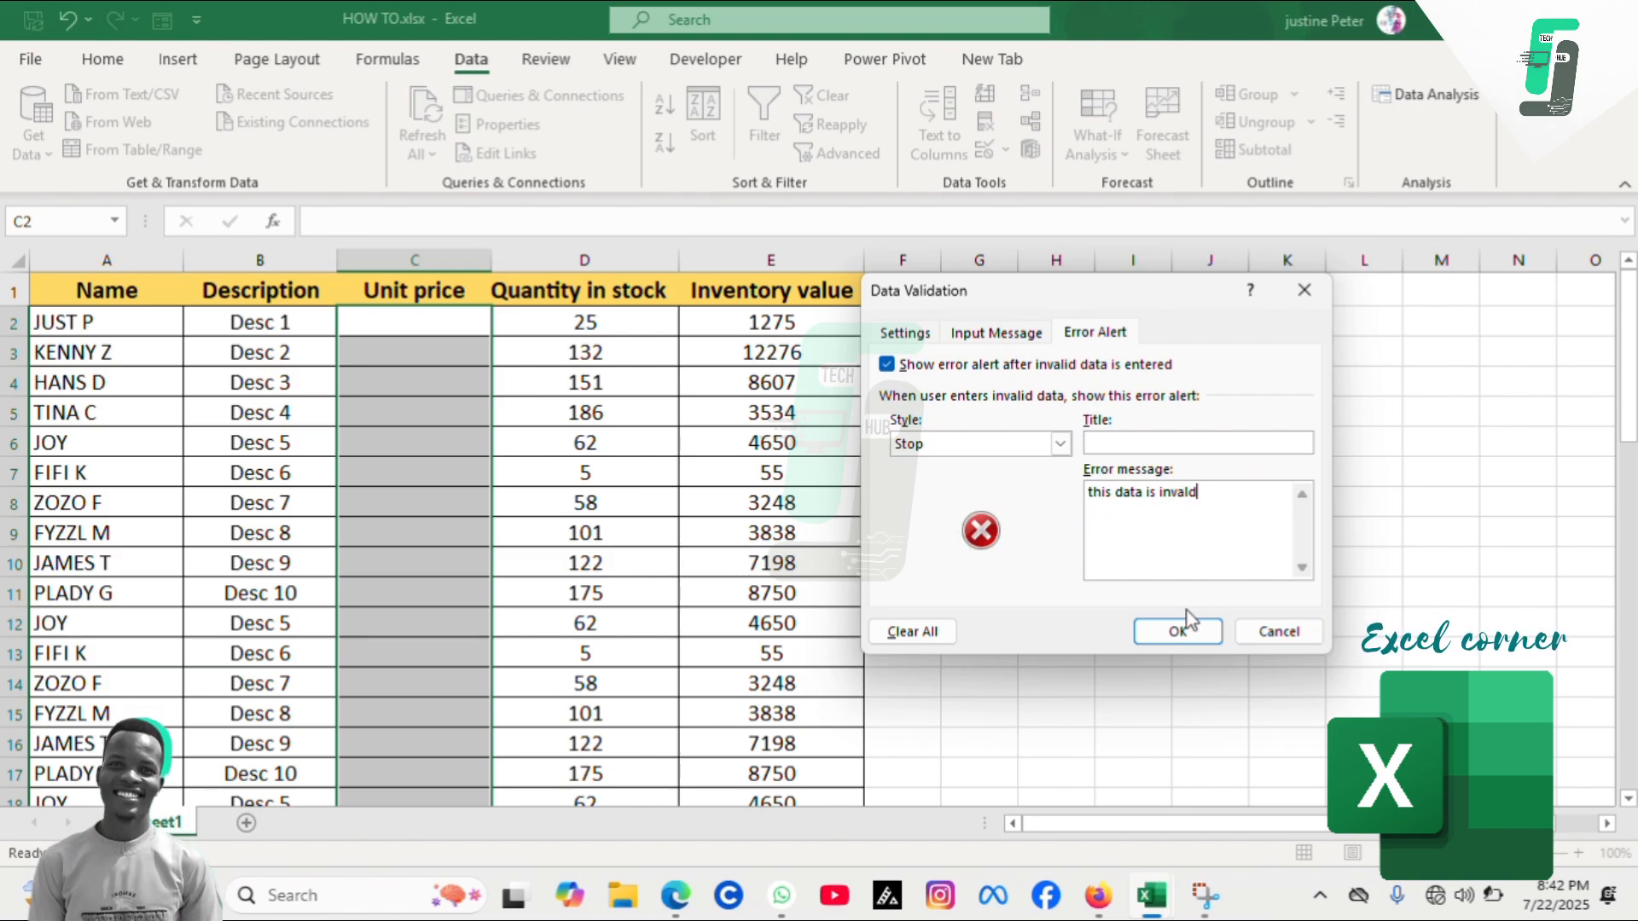
left_click(1177, 633)
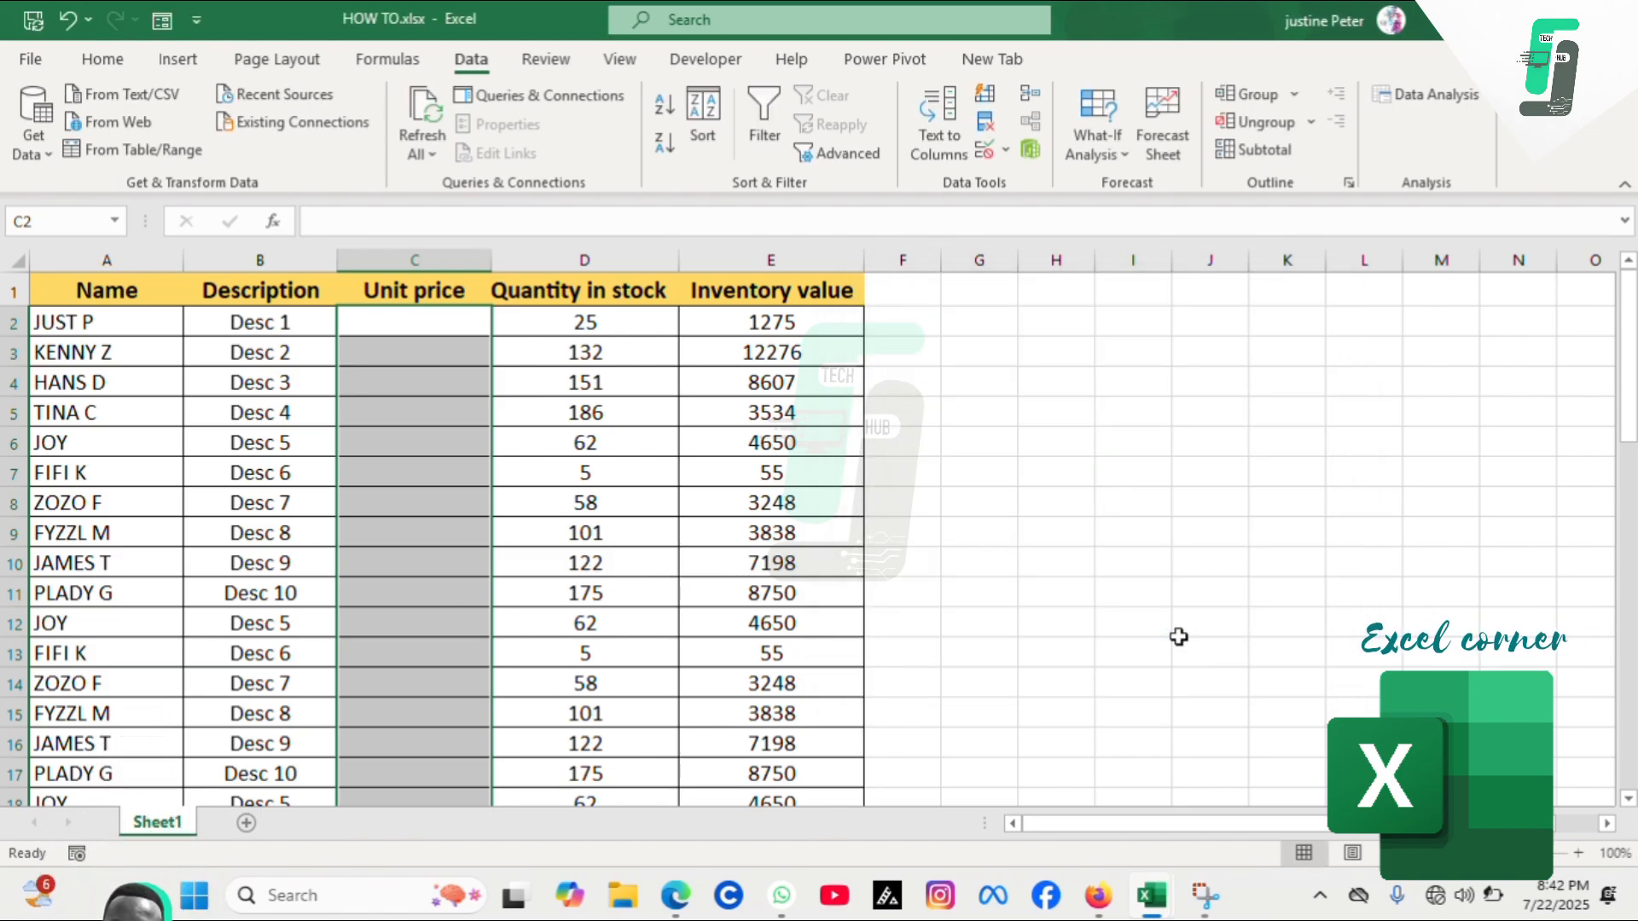
Enter 2 as the unit price for the first product
left_click(428, 328)
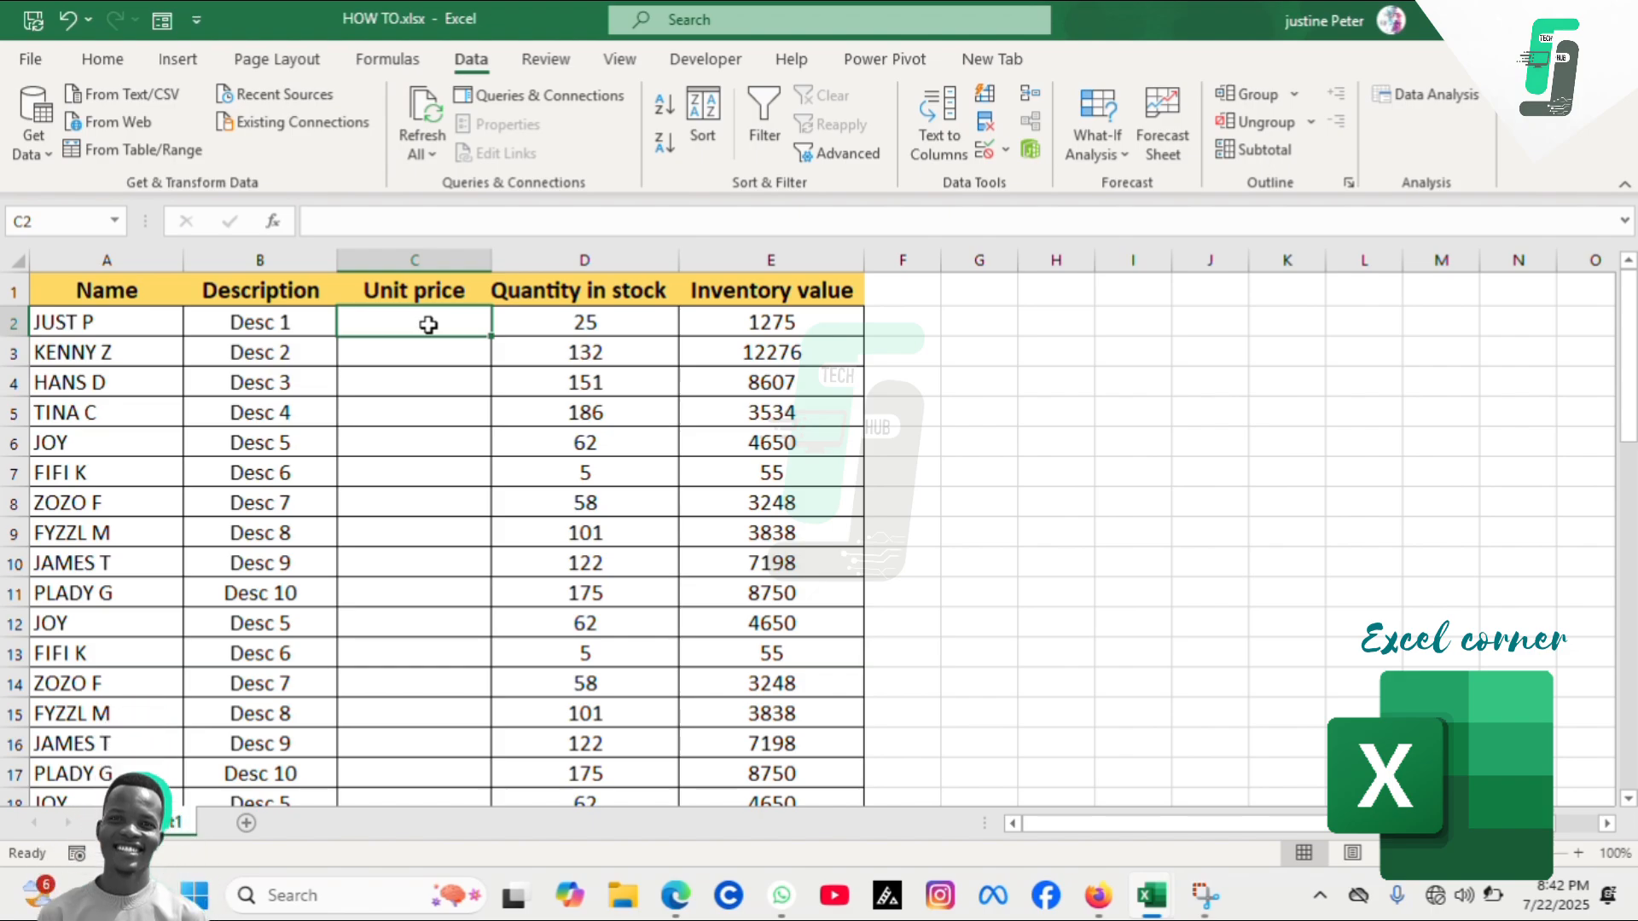
type("2")
key("Return")
Try entering 52 as the second unit price and cancel the error alert
type("52")
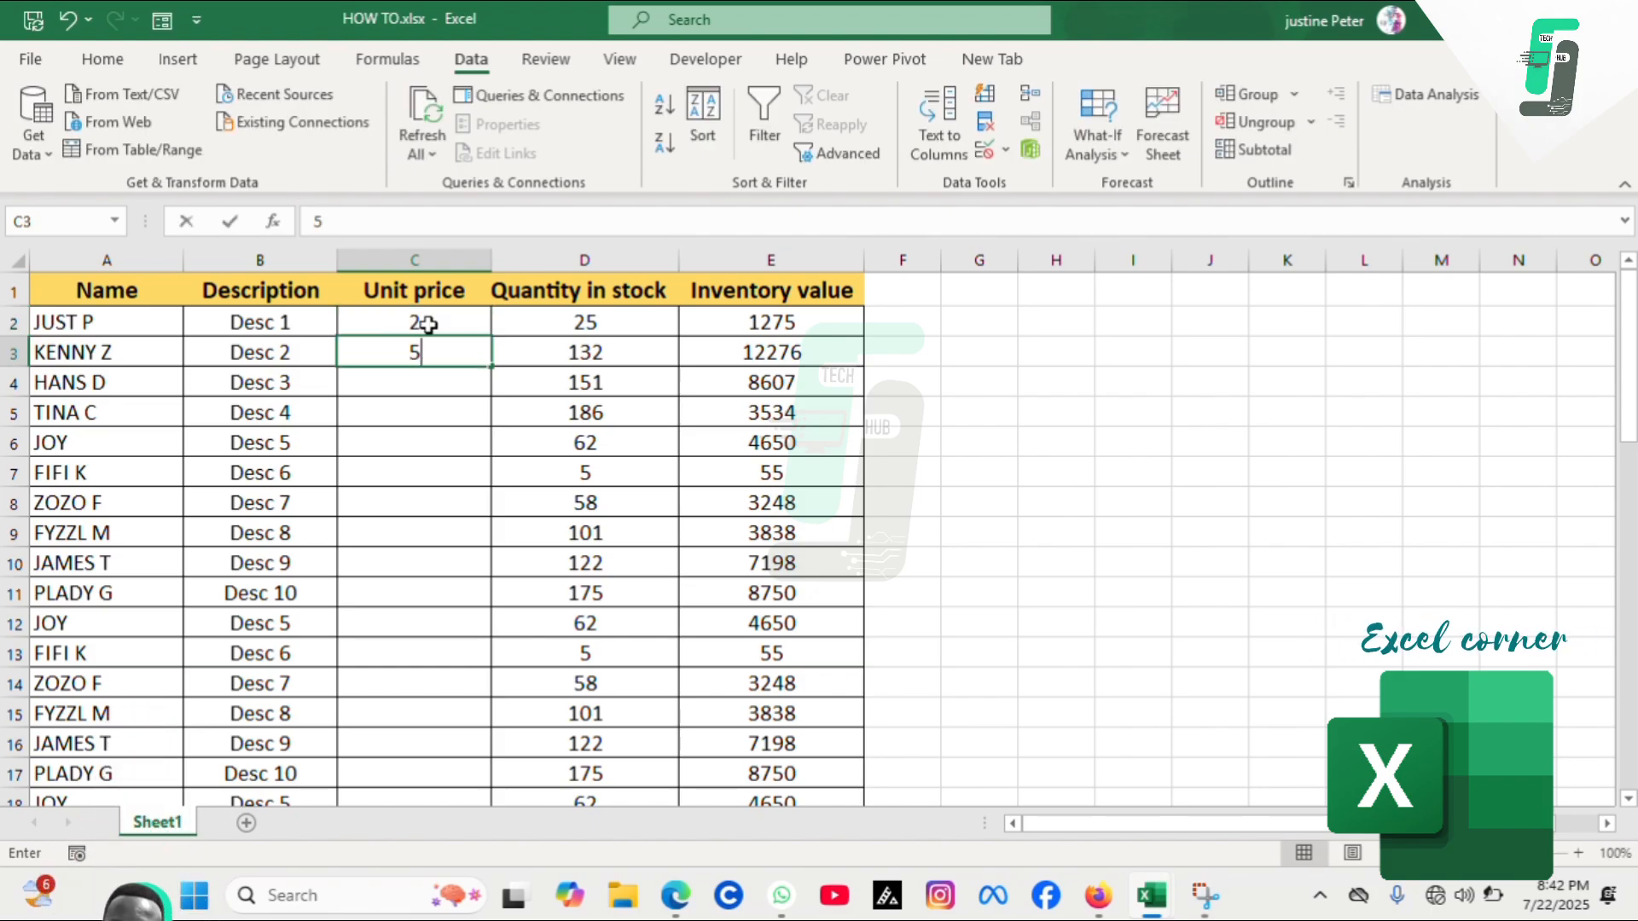
key("Return")
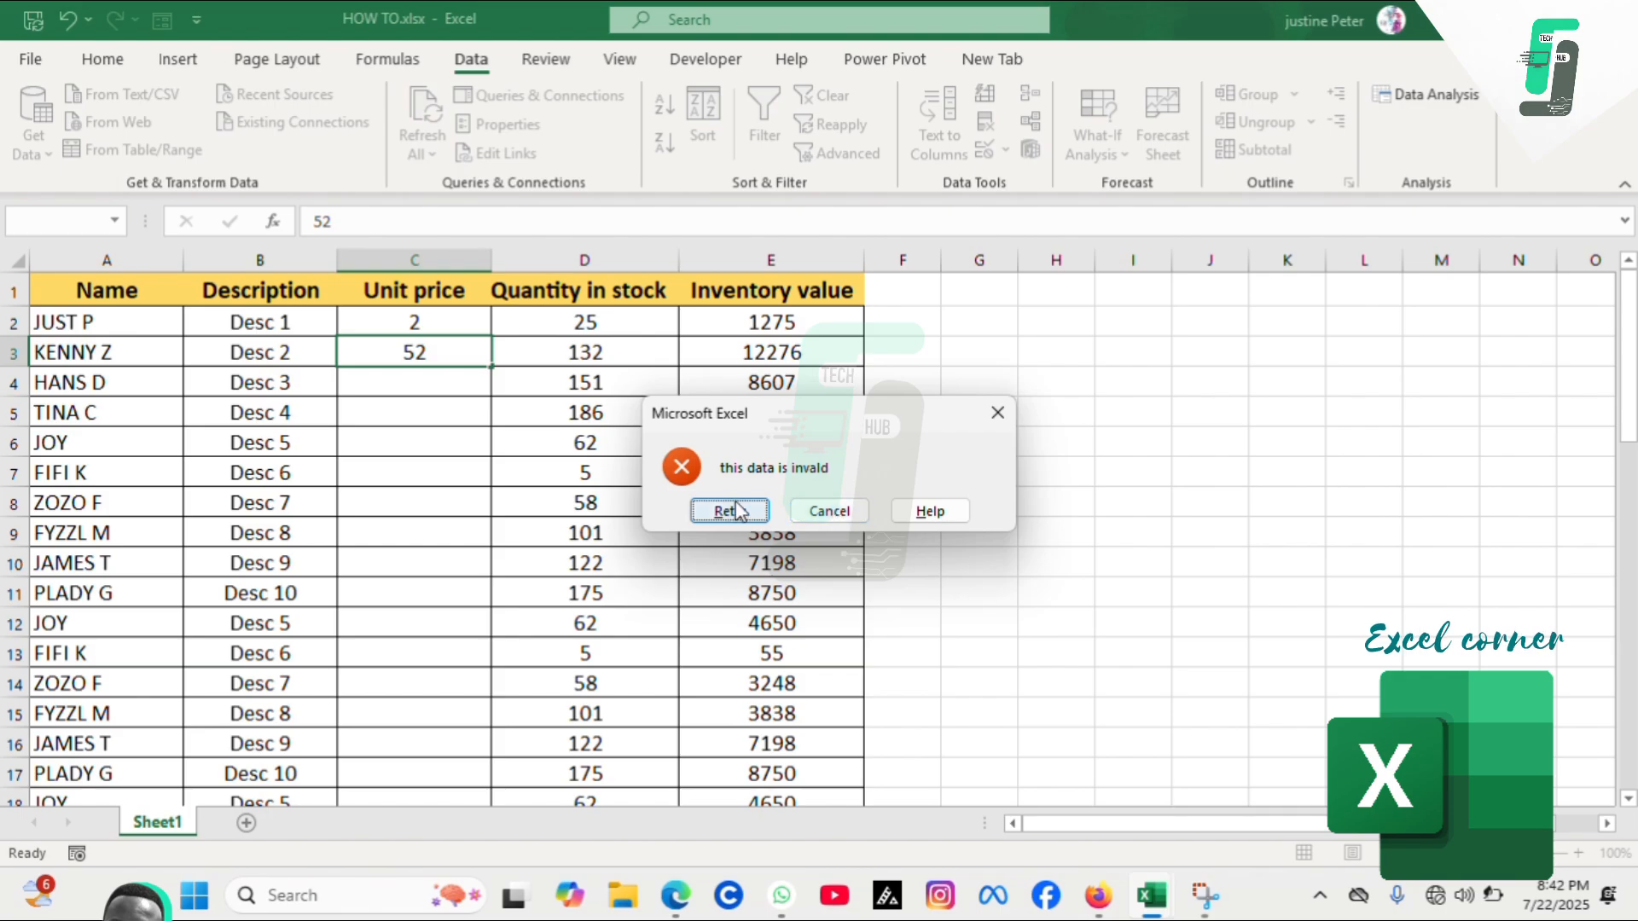
left_click(823, 512)
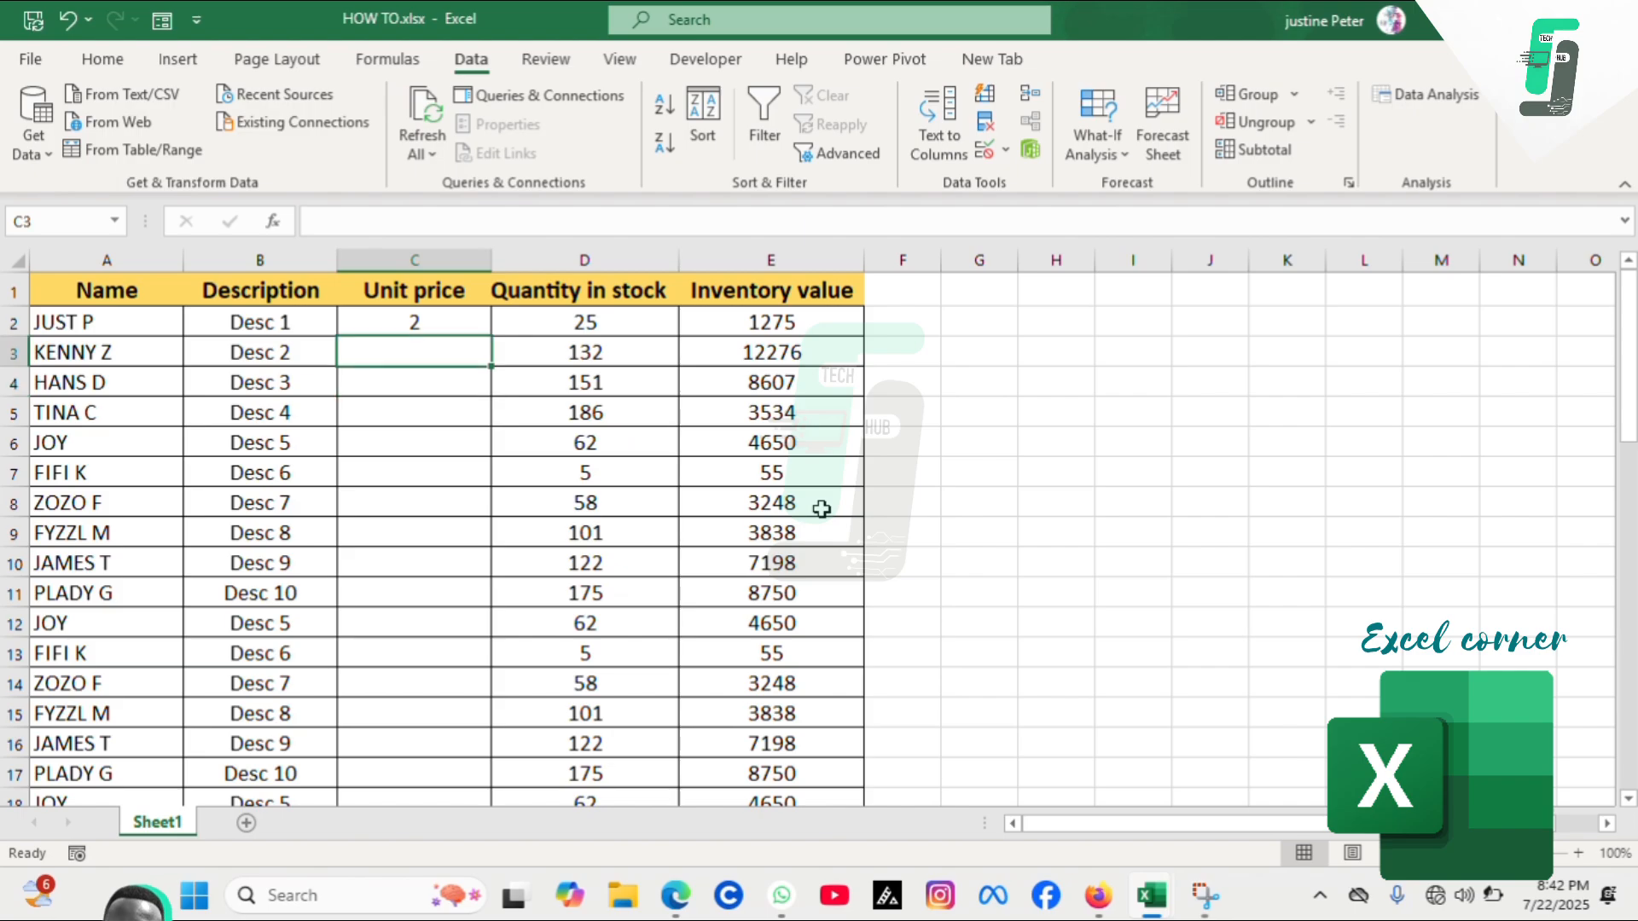
Enter unit prices 50 and 25 for the second and third products
type("50")
key("Return")
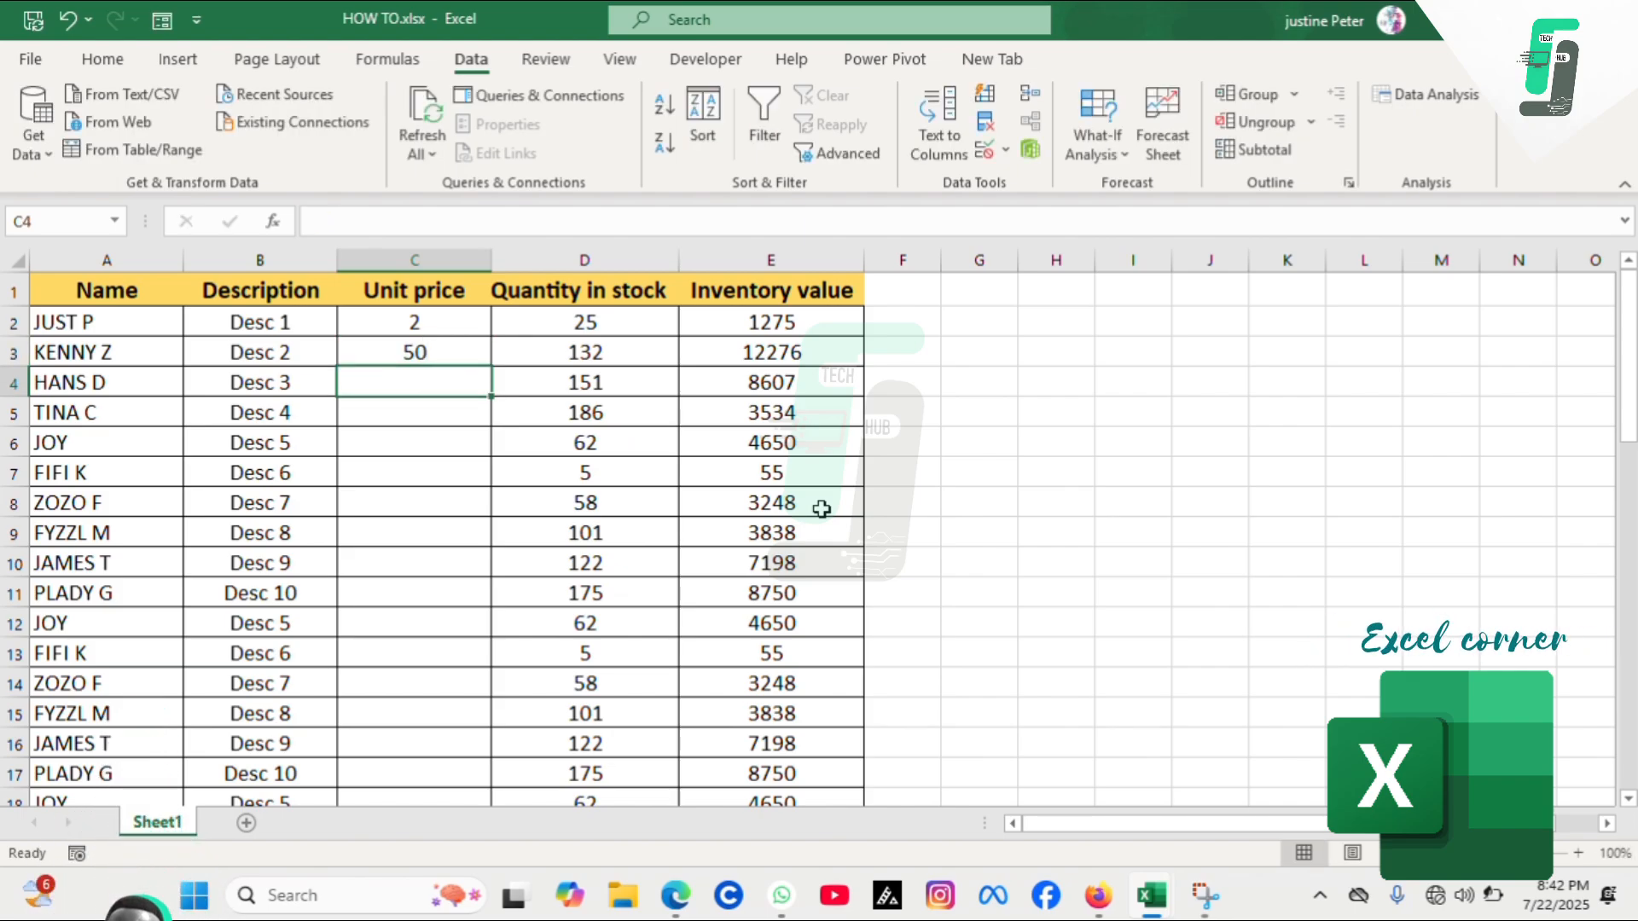
type("25")
key("Return")
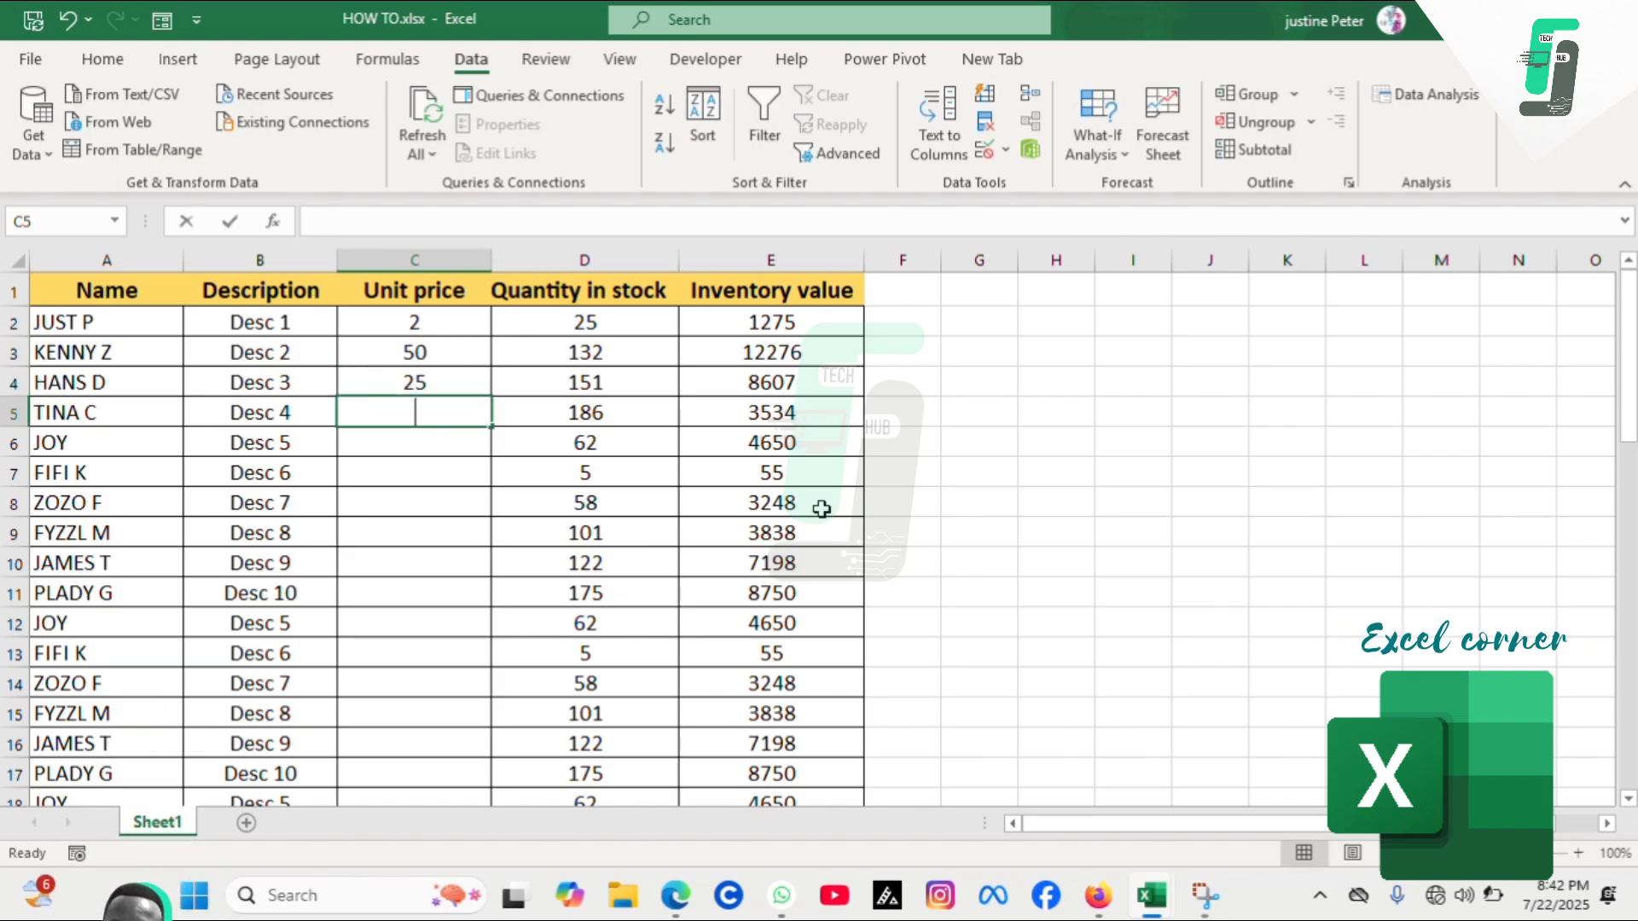
Try entering 100 as the fourth product's unit price
type("100")
key("Return")
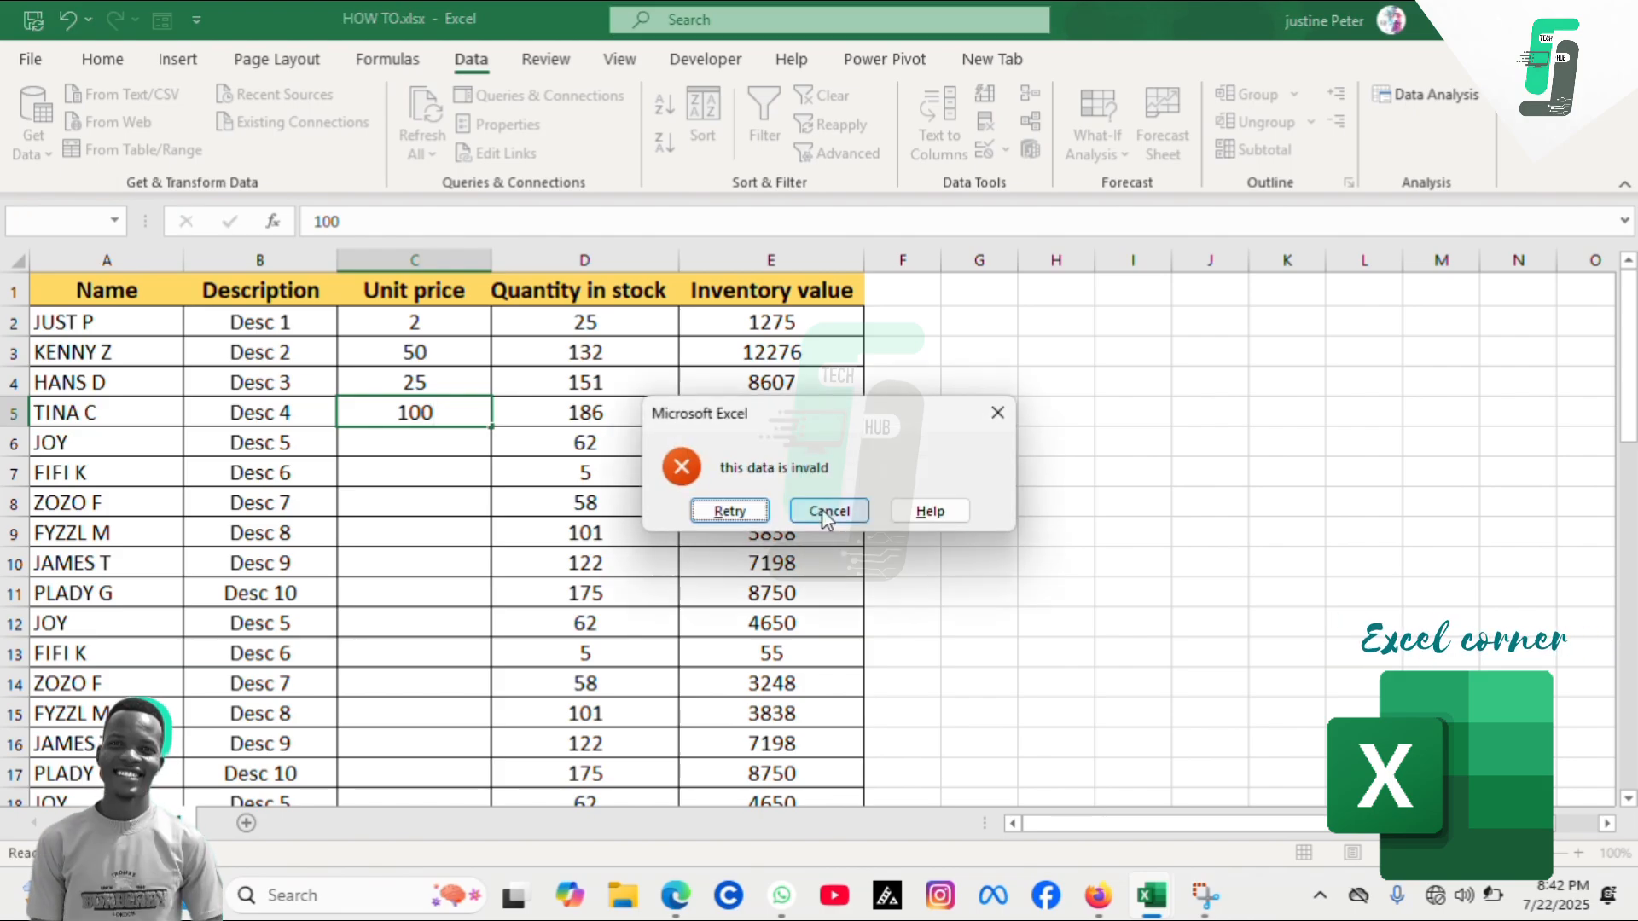